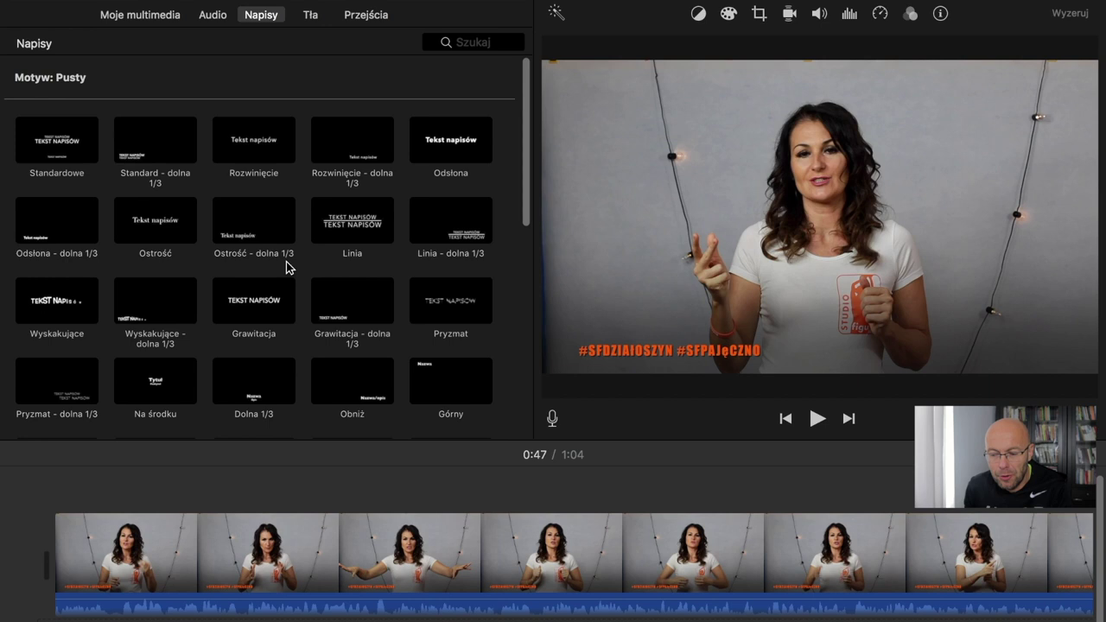
- Scroll through the 'Mój film 49' titles collection, then take iMovie out of full screen
{"action": "scroll", "coordinate": [286, 271], "scroll_direction": "down", "scroll_amount": 4}
{"action": "scroll", "coordinate": [279, 273], "scroll_direction": "down", "scroll_amount": 3}
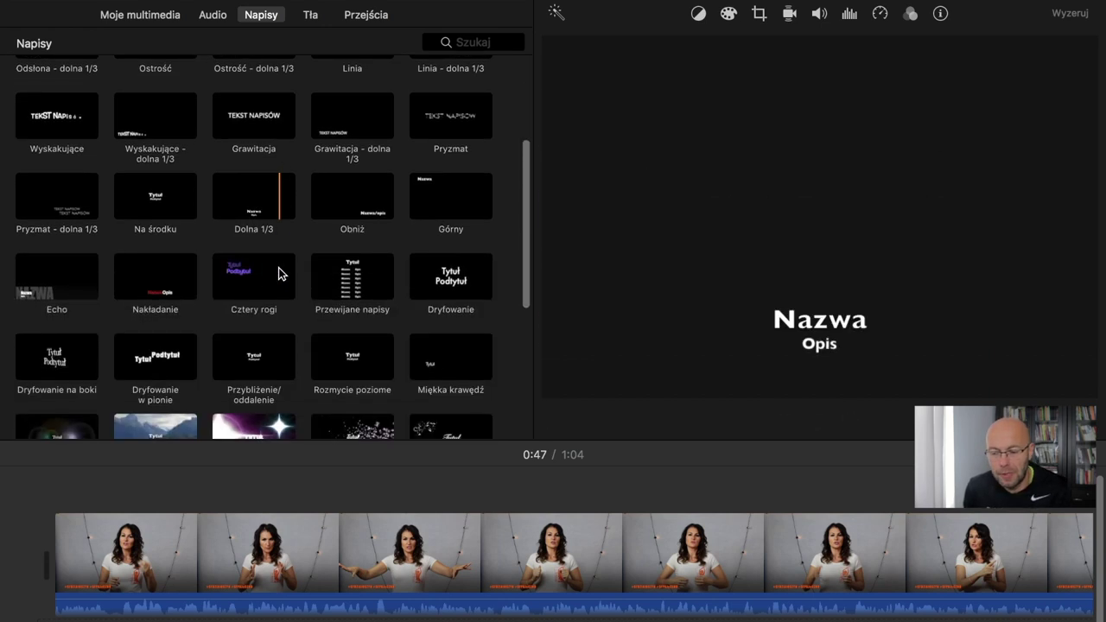
{"action": "scroll", "coordinate": [278, 273], "scroll_direction": "down", "scroll_amount": 7}
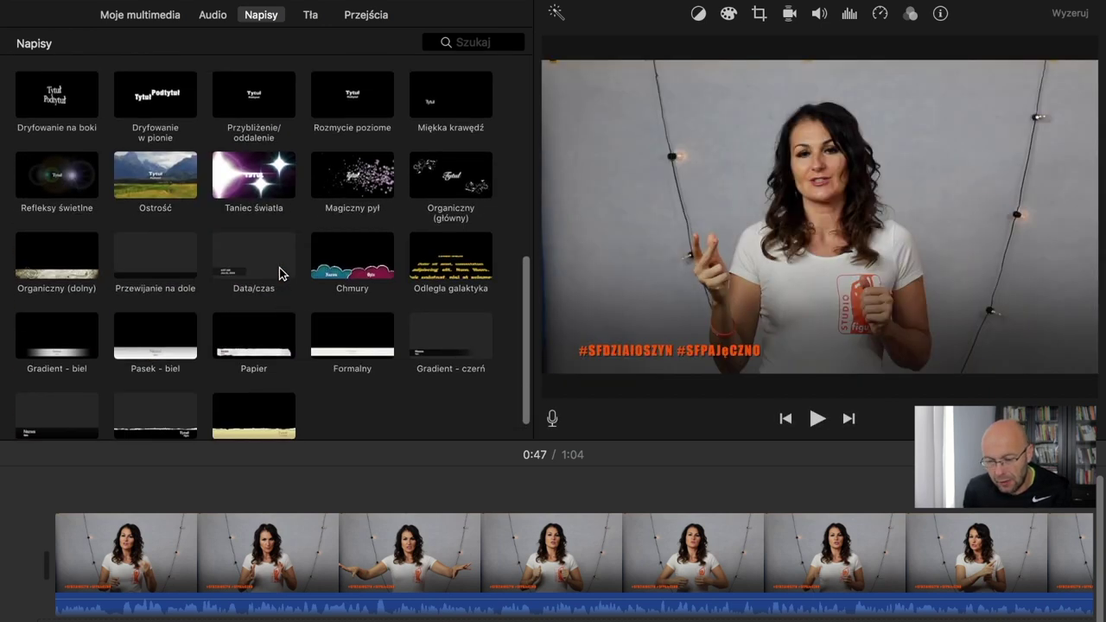
{"action": "scroll", "coordinate": [278, 273], "scroll_direction": "up", "scroll_amount": 3}
{"action": "scroll", "coordinate": [282, 273], "scroll_direction": "up", "scroll_amount": 3}
{"action": "scroll", "coordinate": [282, 273], "scroll_direction": "up", "scroll_amount": 5}
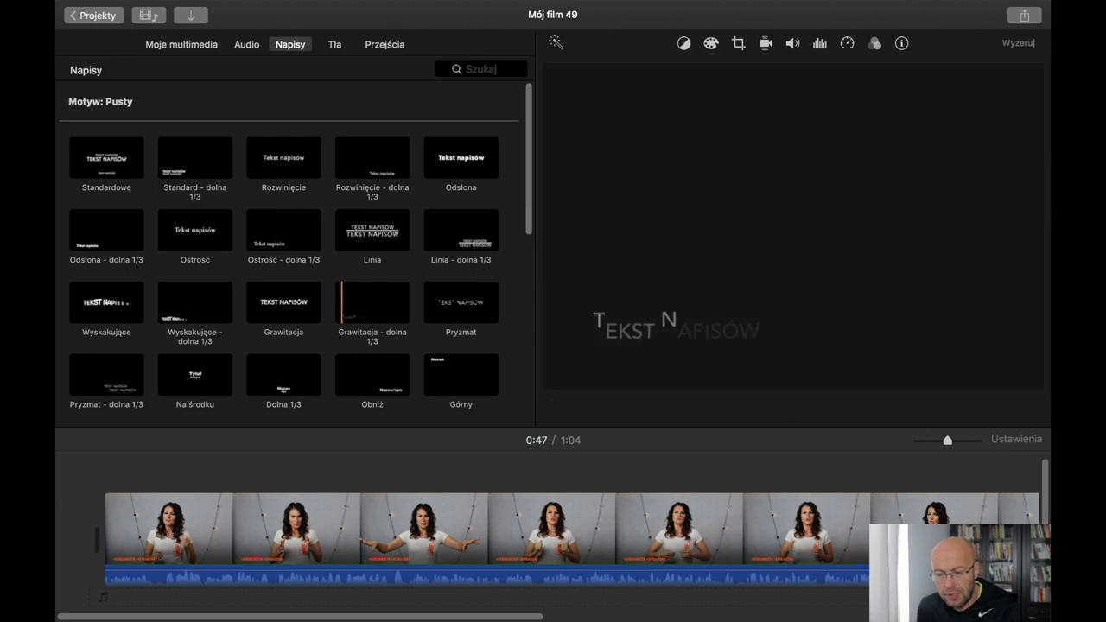
{"action": "key", "text": "ctrl+super+f"}
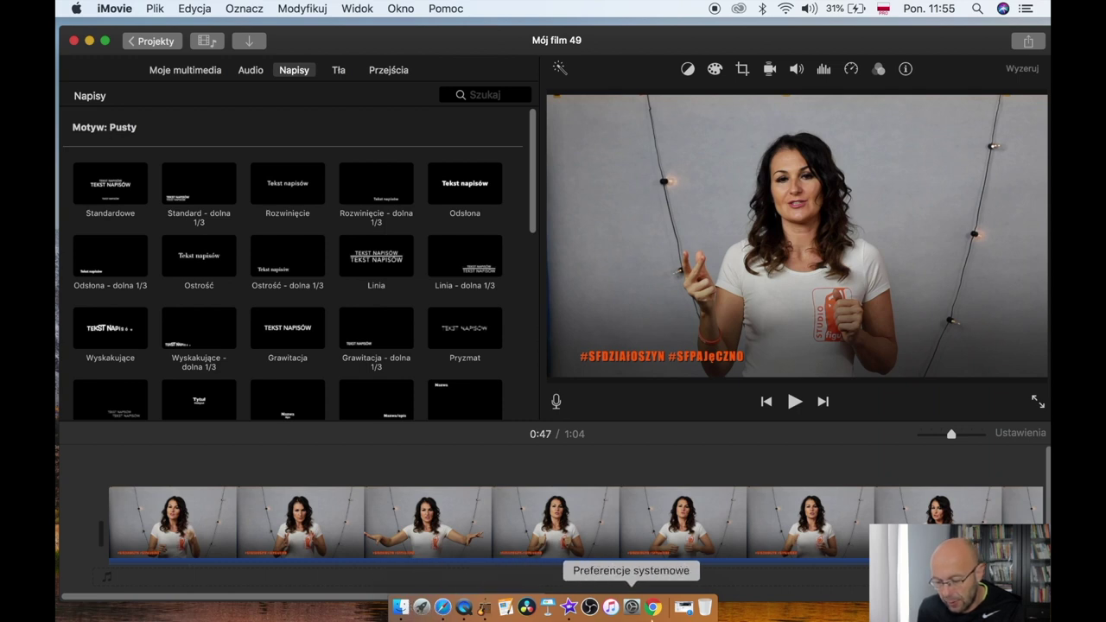
- In Keynote, create a new presentation on the Czarny theme, zoomed to Fit Slide, in full screen
{"action": "left_click", "coordinate": [548, 608]}
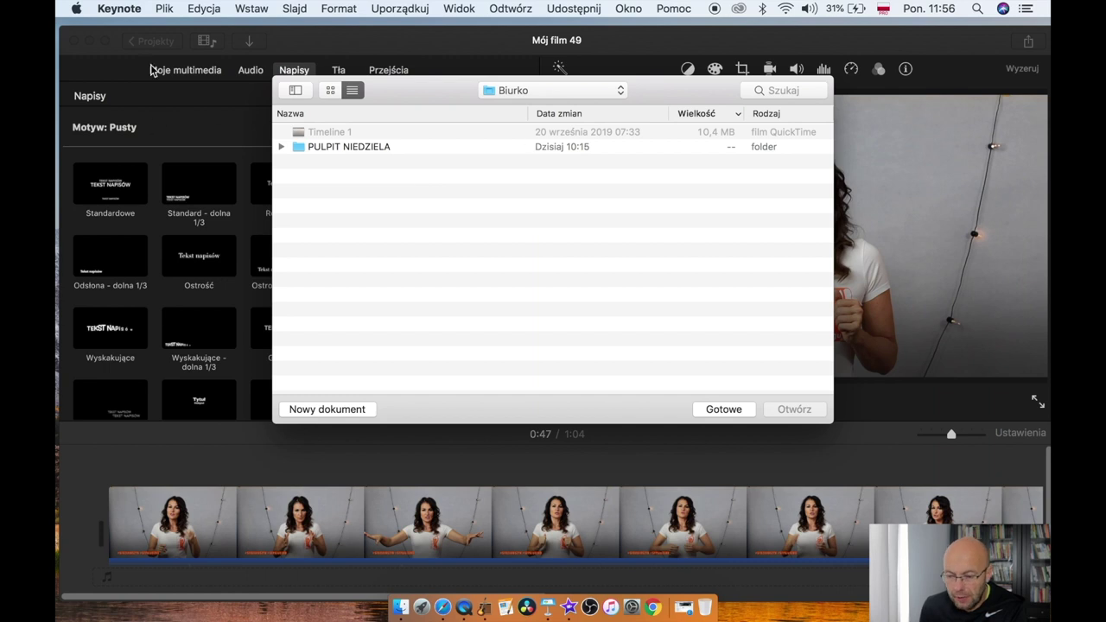
{"action": "left_click", "coordinate": [164, 9]}
{"action": "left_click", "coordinate": [177, 25]}
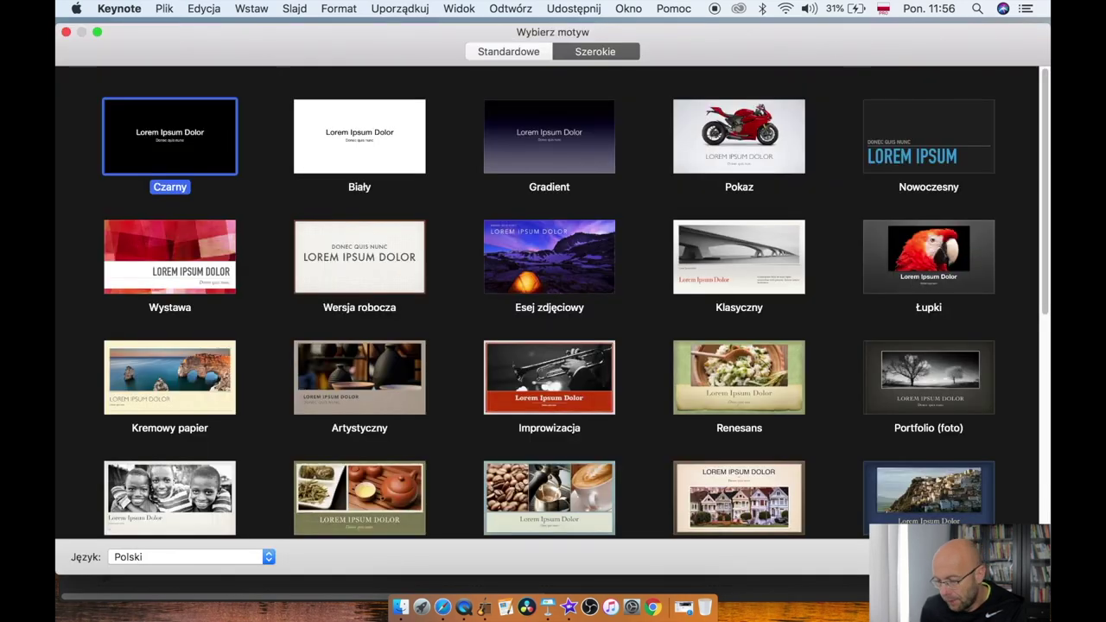
{"action": "key", "text": "Return"}
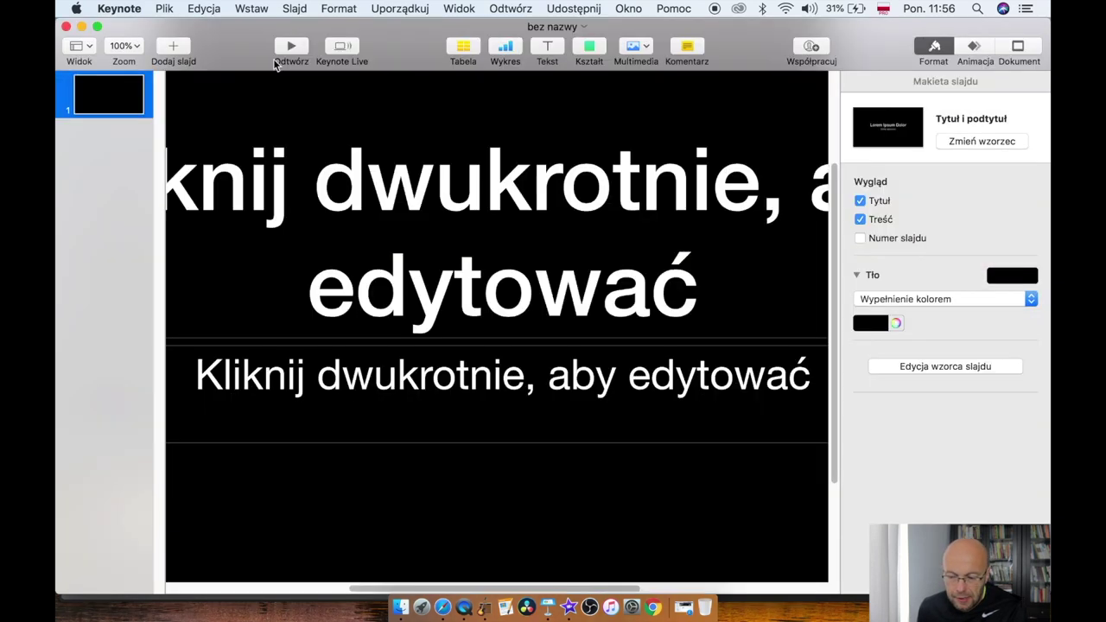
{"action": "left_click", "coordinate": [137, 48]}
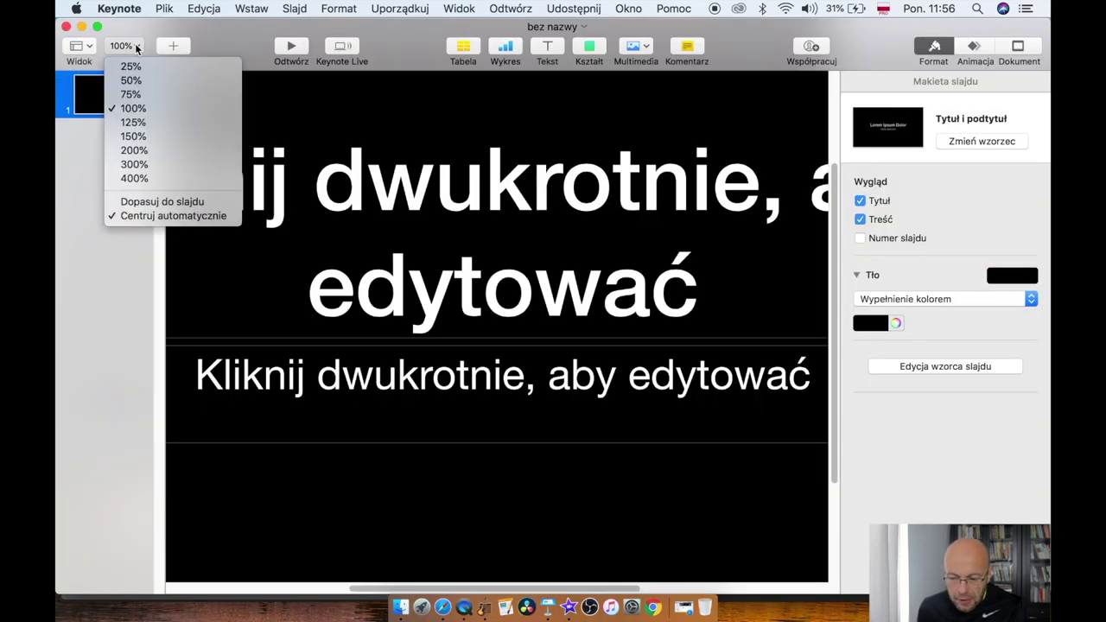
{"action": "left_click", "coordinate": [144, 203]}
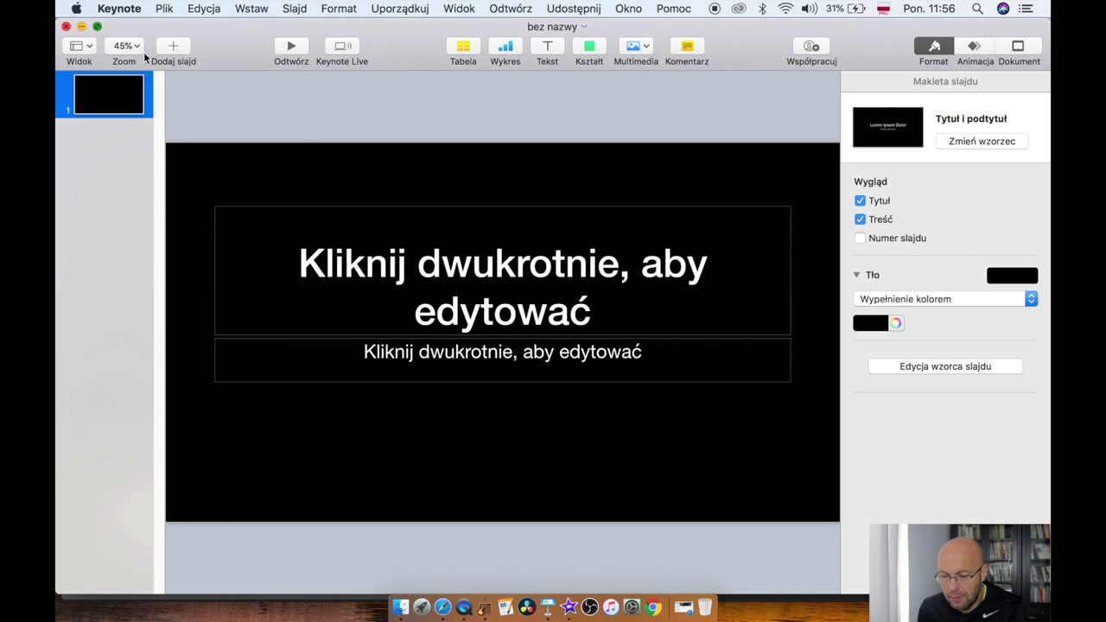
{"action": "key", "text": "ctrl+super+f"}
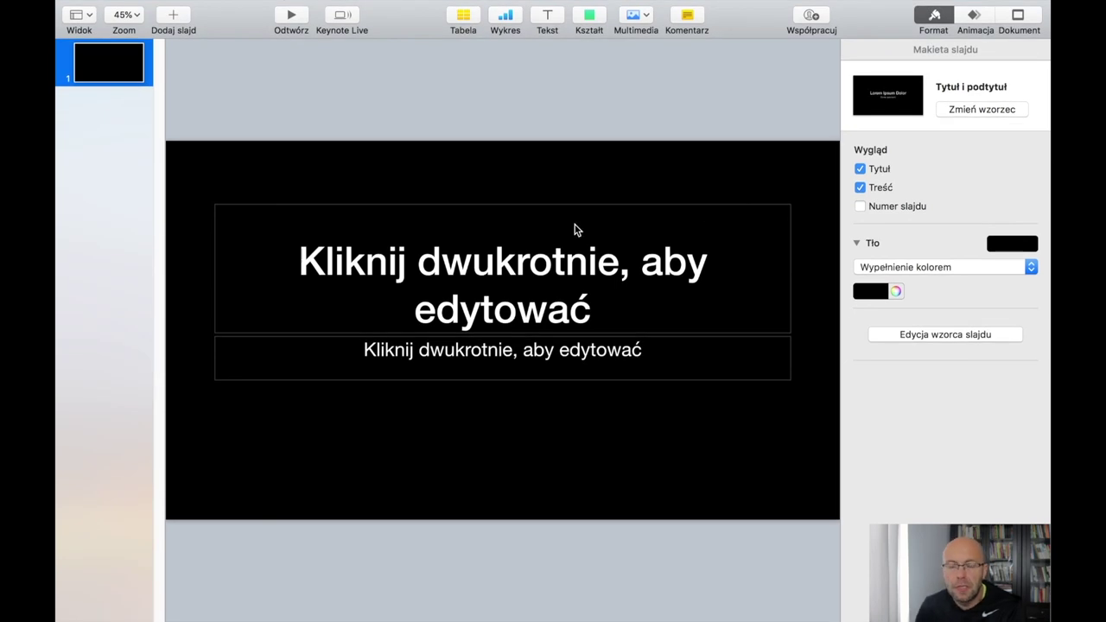
- Set a custom slide size of 200 × 200 in the Document settings
{"action": "left_click", "coordinate": [1019, 19]}
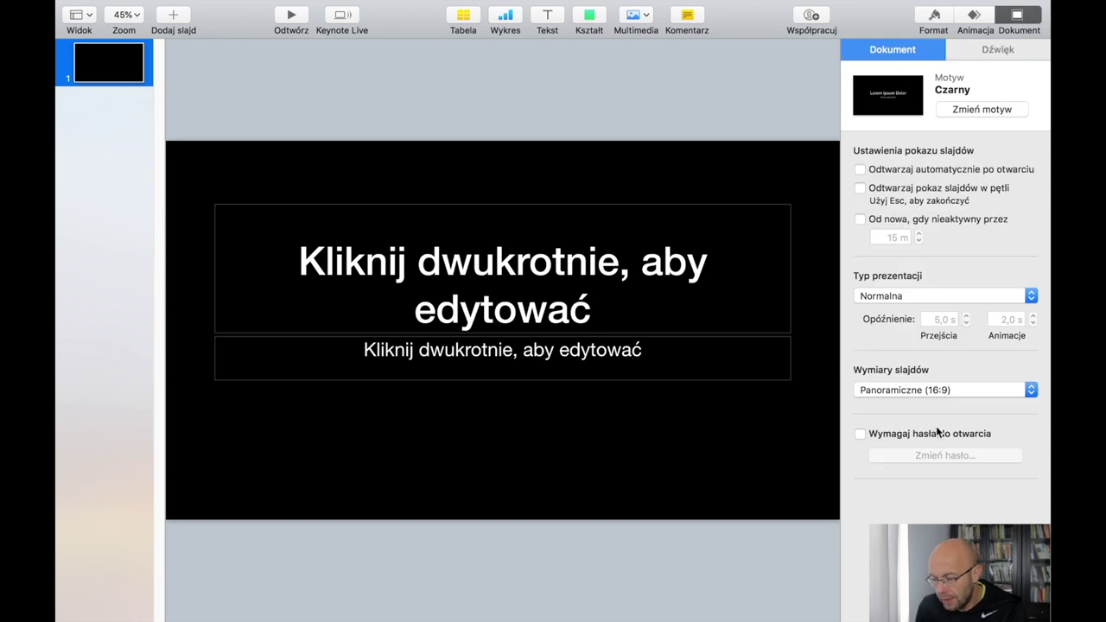
{"action": "left_click", "coordinate": [929, 389]}
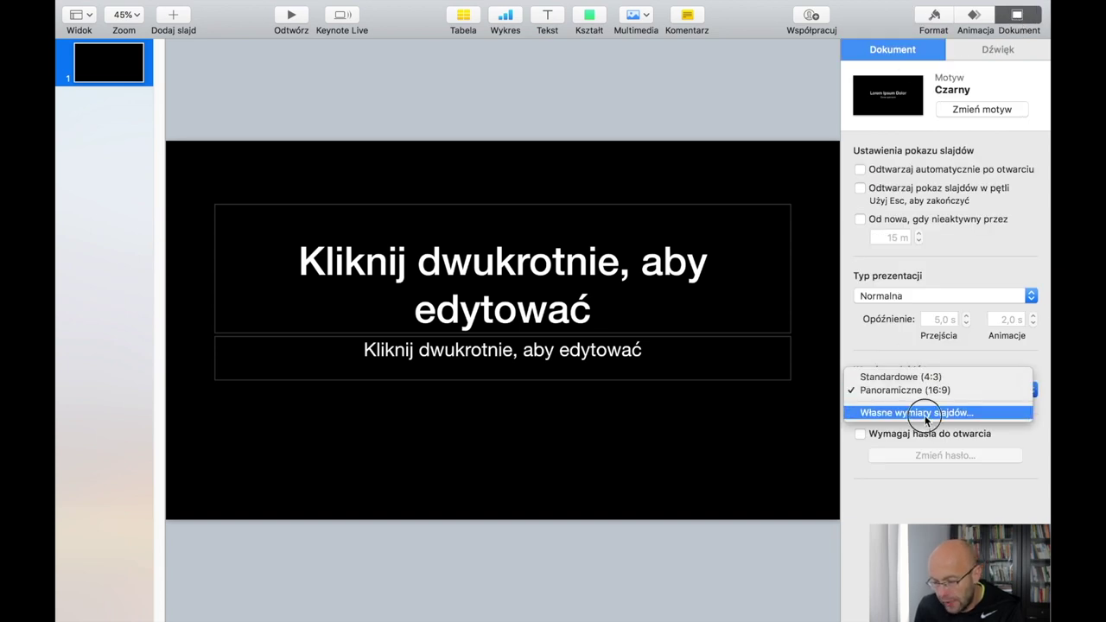
{"action": "left_click", "coordinate": [924, 413]}
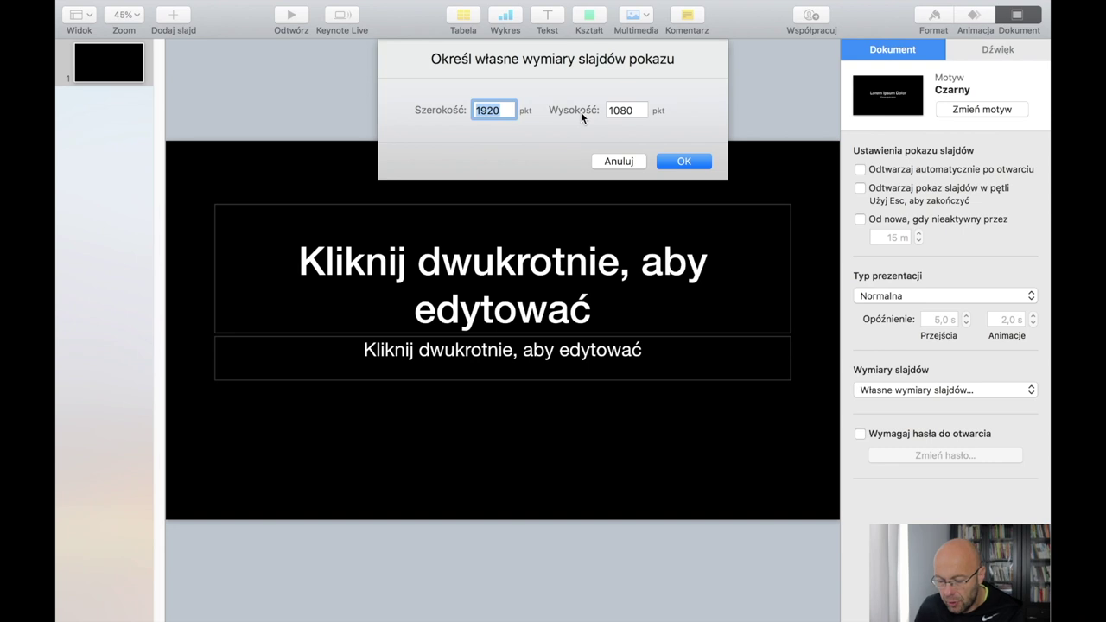
{"action": "type", "text": "20"}
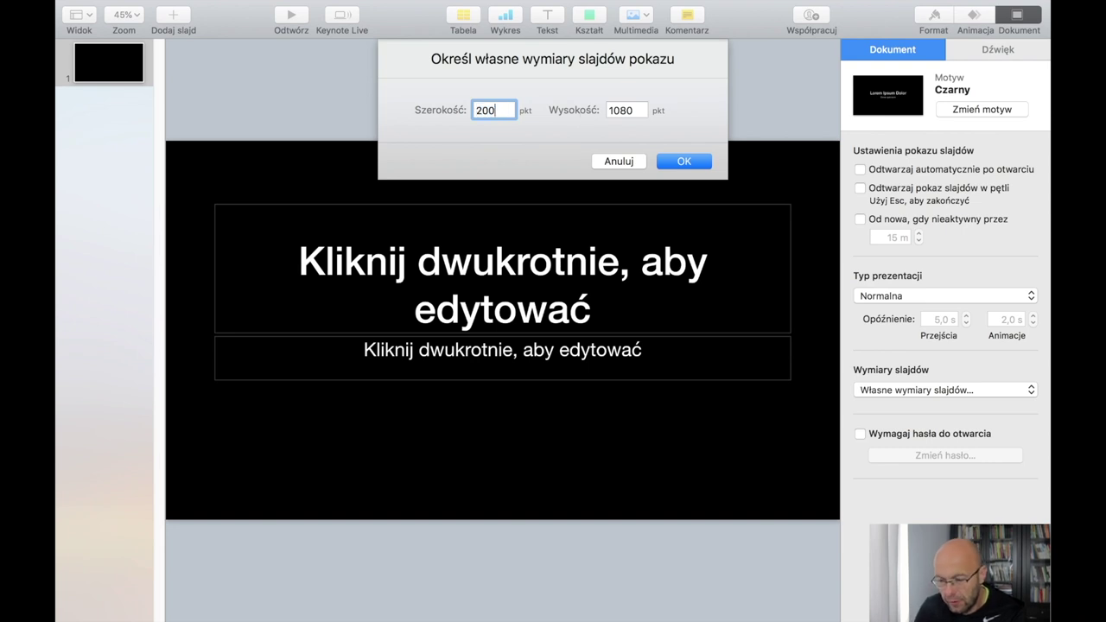
{"action": "key", "text": "Tab"}
{"action": "left_click", "coordinate": [683, 161]}
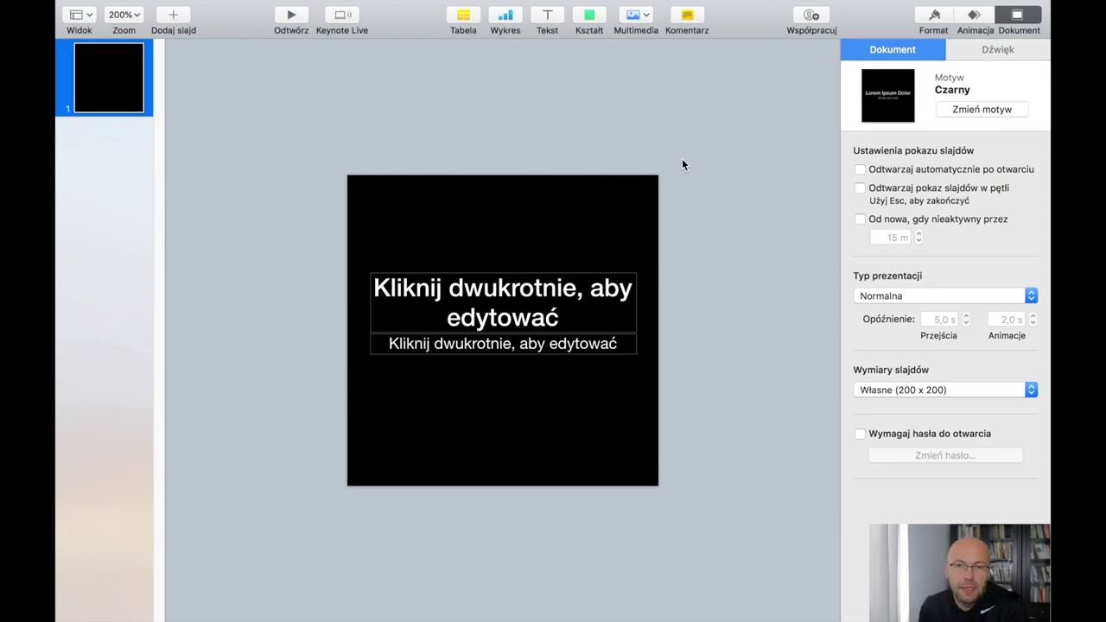
- Move the subtitle box lower and type SUPER into it
{"action": "left_click", "coordinate": [570, 344]}
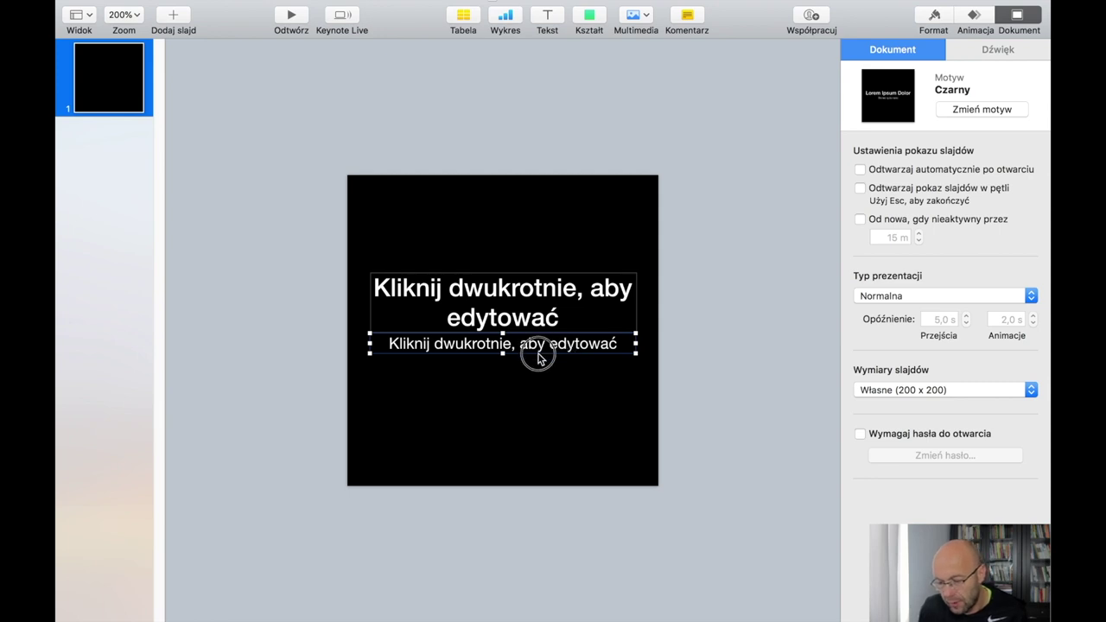
{"action": "left_click_drag", "start_coordinate": [536, 349], "coordinate": [536, 407]}
{"action": "double_click", "coordinate": [535, 404]}
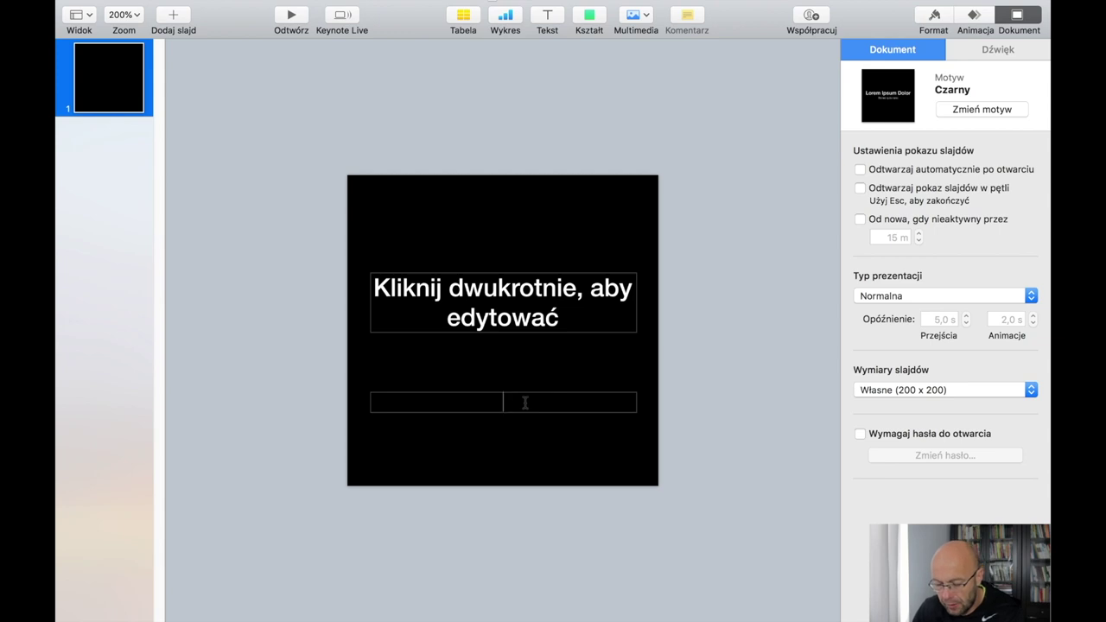
{"action": "type", "text": "SUPER"}
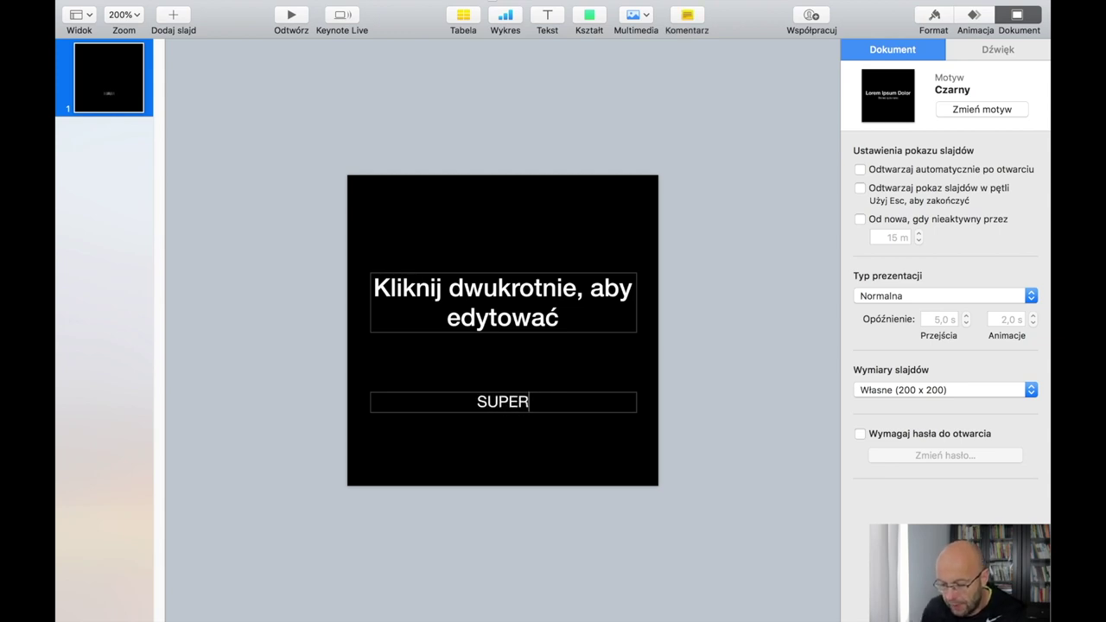
{"action": "left_click_drag", "start_coordinate": [542, 406], "coordinate": [458, 402]}
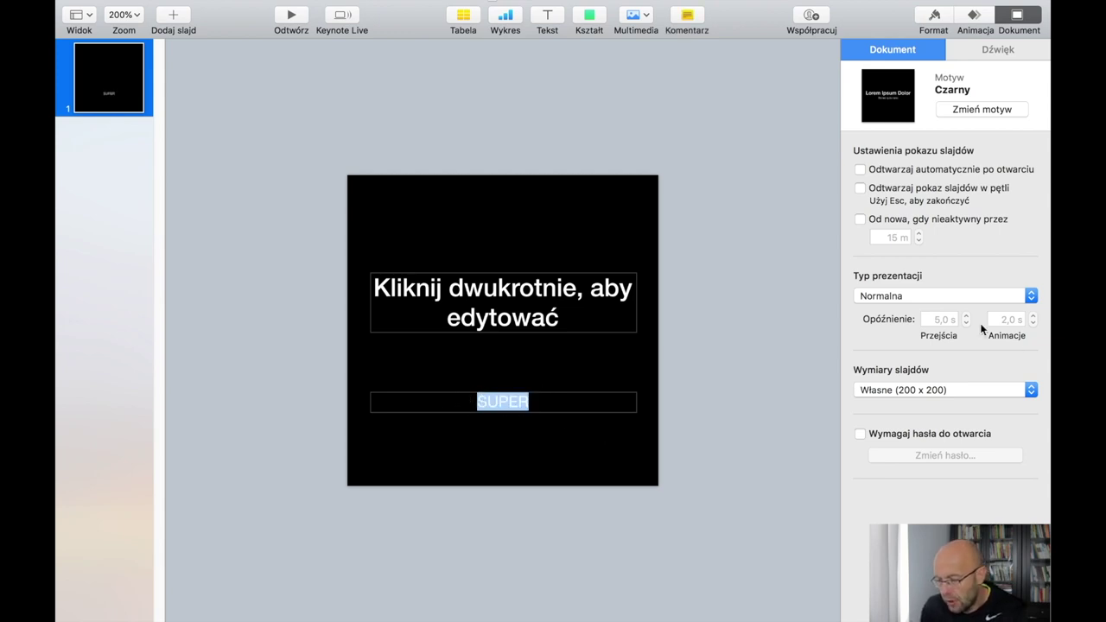
- Make SUPER yellow in Bebas Kai and bump its size up to about 17 pt
{"action": "left_click", "coordinate": [933, 17]}
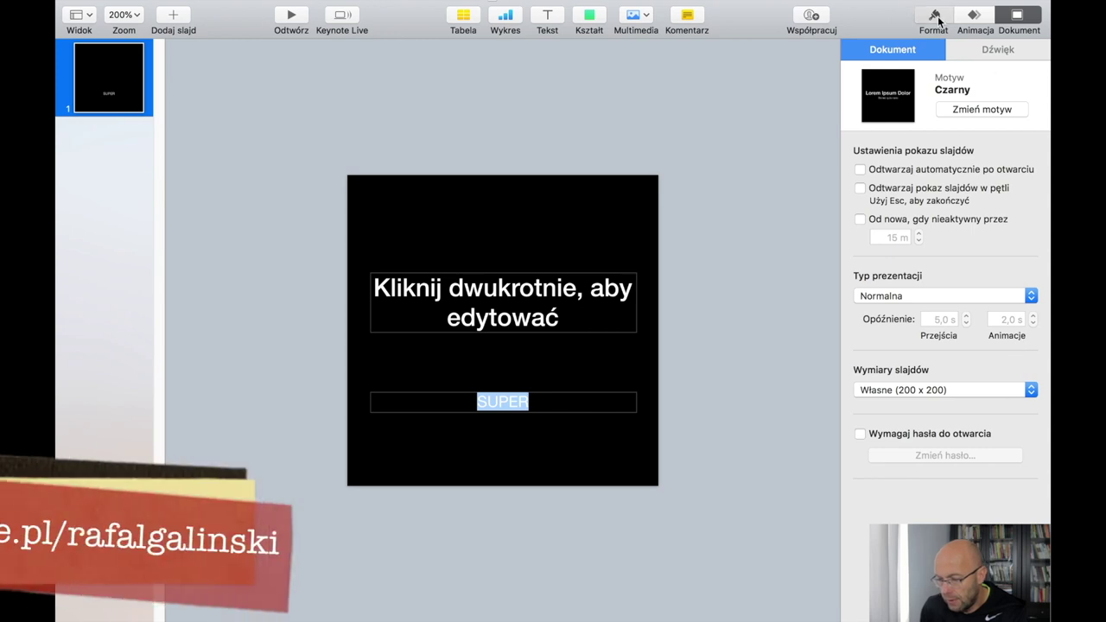
{"action": "left_click", "coordinate": [1001, 314]}
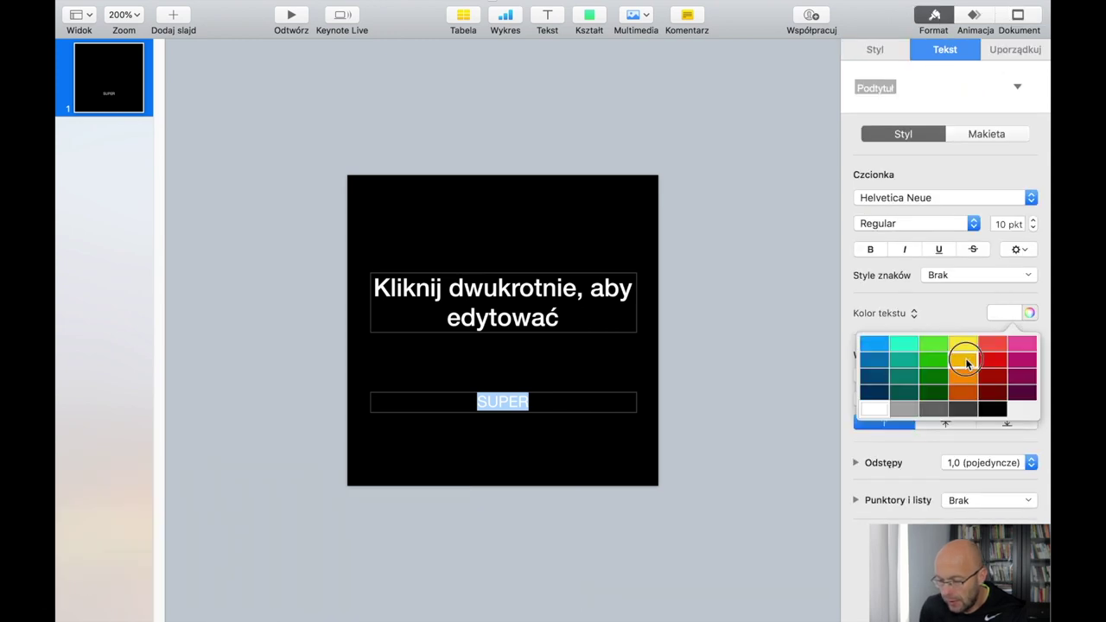
{"action": "left_click", "coordinate": [961, 353]}
{"action": "left_click", "coordinate": [945, 197]}
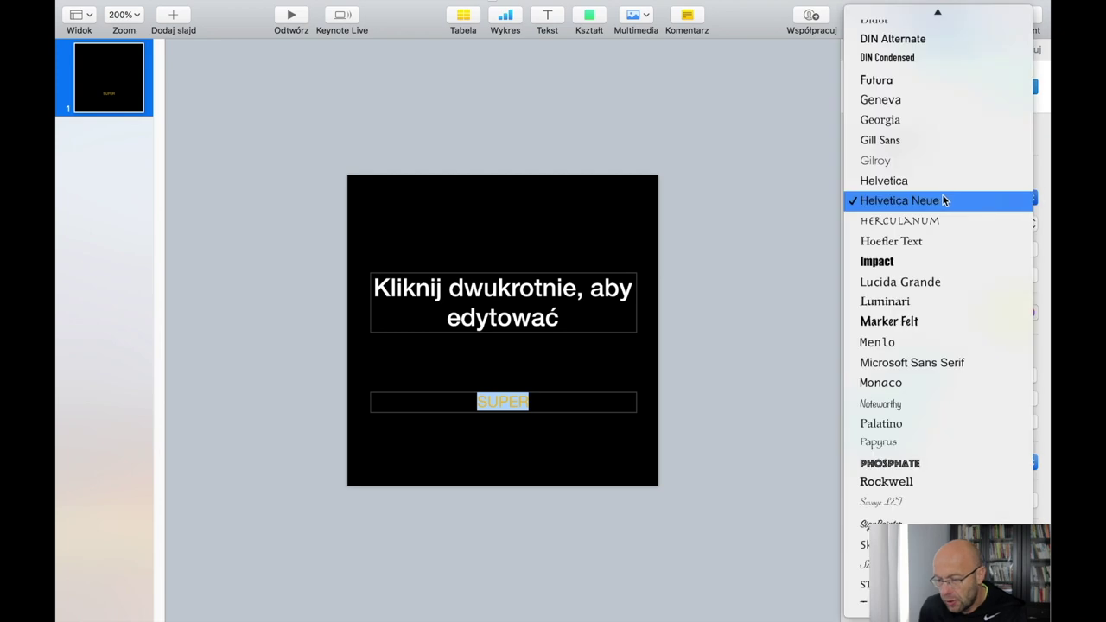
{"action": "scroll", "coordinate": [921, 85], "scroll_direction": "up", "scroll_amount": 5}
{"action": "scroll", "coordinate": [921, 84], "scroll_direction": "up", "scroll_amount": 3}
{"action": "scroll", "coordinate": [920, 85], "scroll_direction": "up", "scroll_amount": 3}
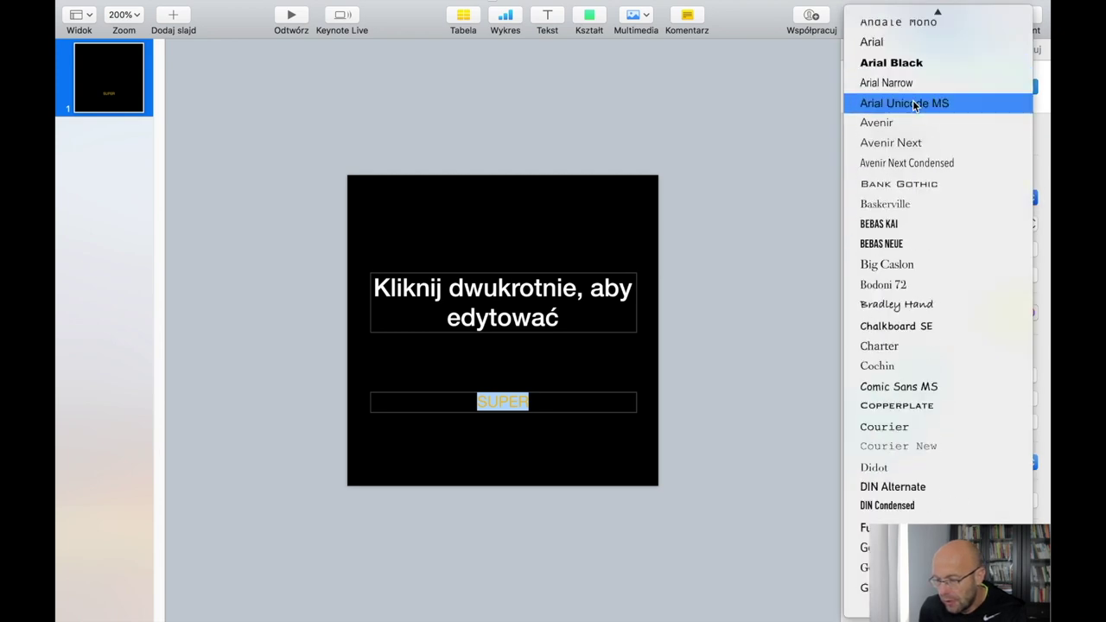
{"action": "left_click", "coordinate": [907, 224]}
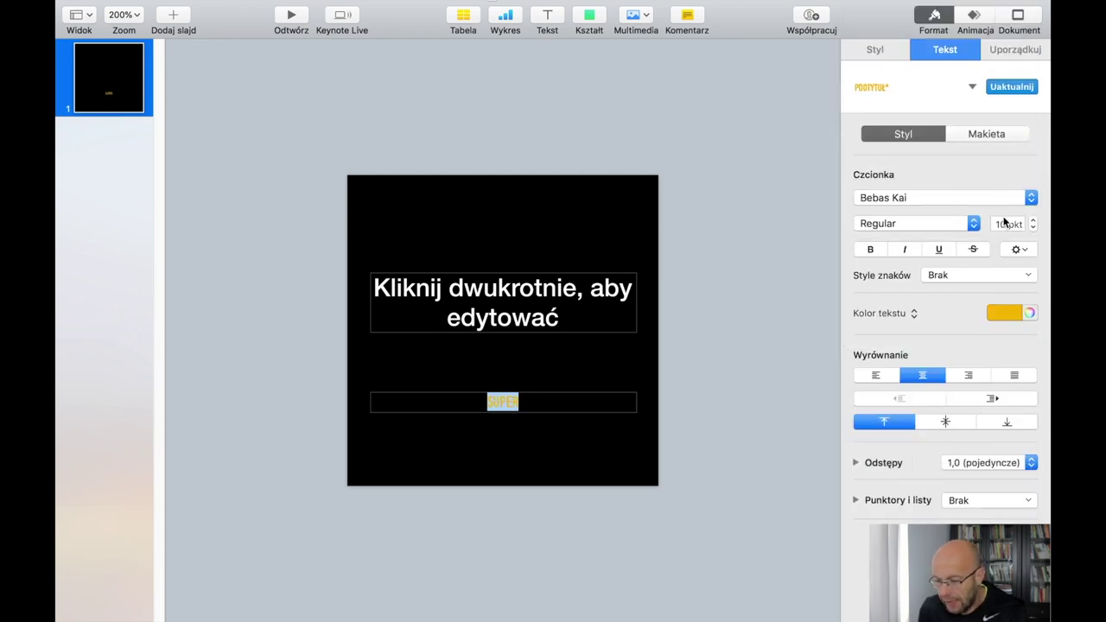
{"action": "left_click", "coordinate": [1034, 222]}
{"action": "left_click", "coordinate": [1034, 222]}
{"action": "left_click", "coordinate": [1034, 221]}
{"action": "left_click", "coordinate": [1033, 221]}
{"action": "left_click", "coordinate": [1033, 221]}
{"action": "left_click", "coordinate": [1034, 221]}
{"action": "left_click", "coordinate": [1034, 221]}
{"action": "left_click", "coordinate": [1035, 222]}
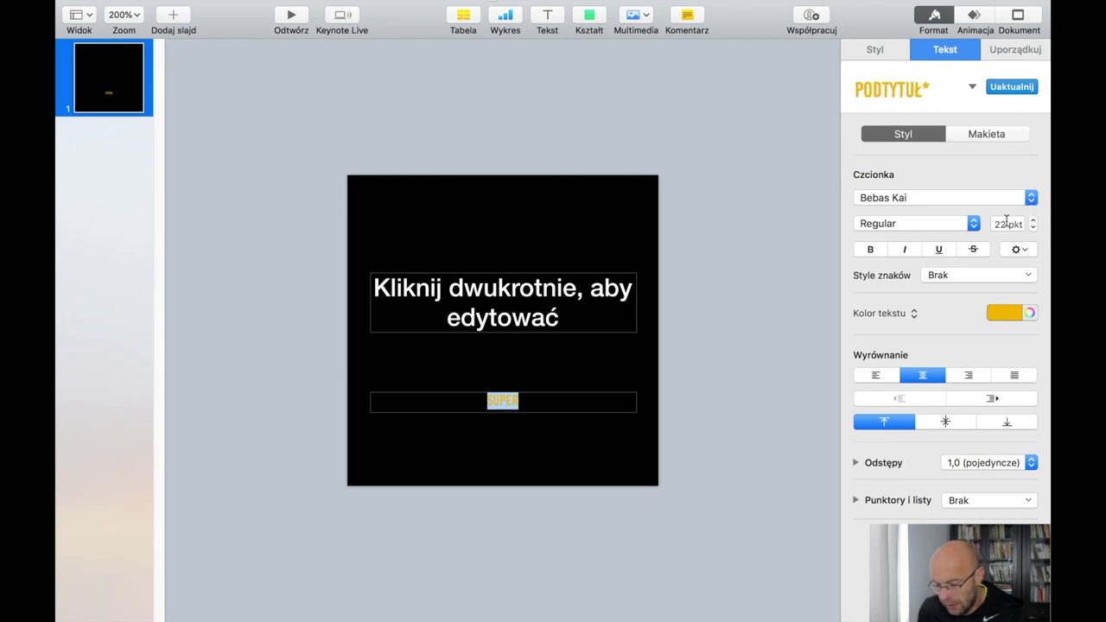
{"action": "left_click", "coordinate": [579, 372]}
- Make the SUPER box taller and raise the text to 30 pt
{"action": "left_click", "coordinate": [542, 404]}
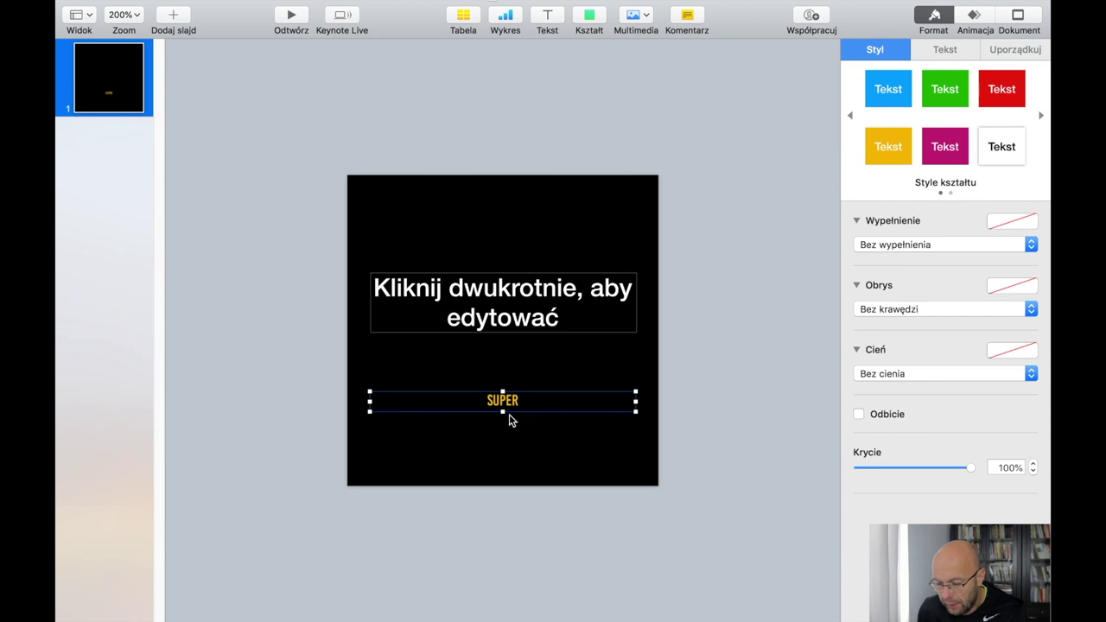
{"action": "left_click_drag", "start_coordinate": [504, 413], "coordinate": [506, 458]}
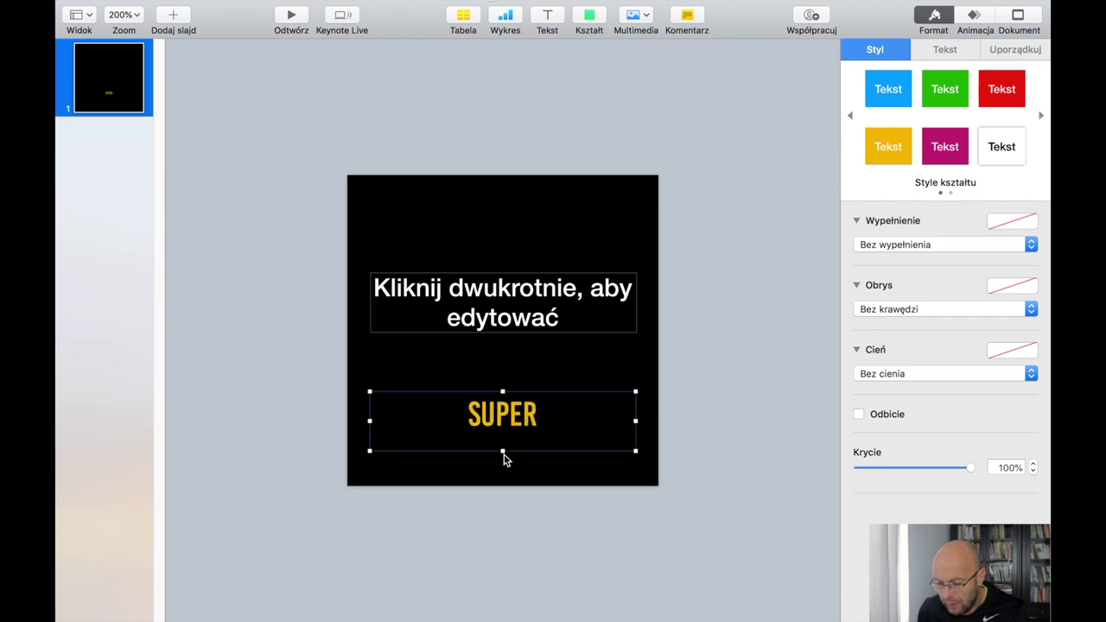
{"action": "double_click", "coordinate": [518, 419]}
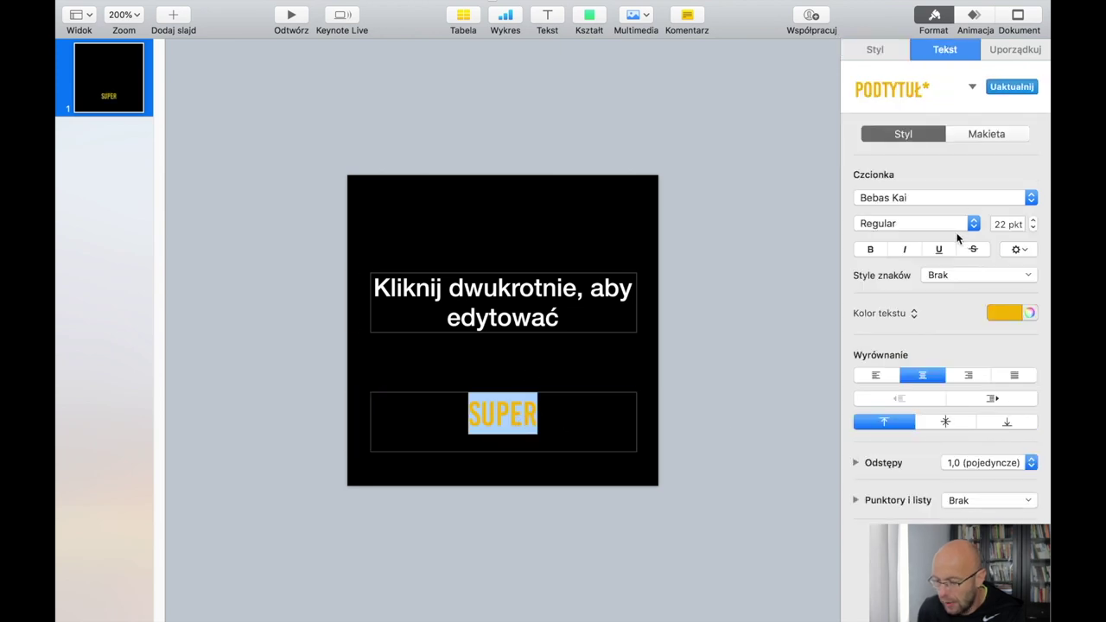
{"action": "left_click", "coordinate": [1035, 221]}
{"action": "left_click", "coordinate": [1035, 221]}
{"action": "left_click", "coordinate": [1035, 221]}
{"action": "left_click", "coordinate": [1035, 221]}
{"action": "left_click", "coordinate": [1033, 229]}
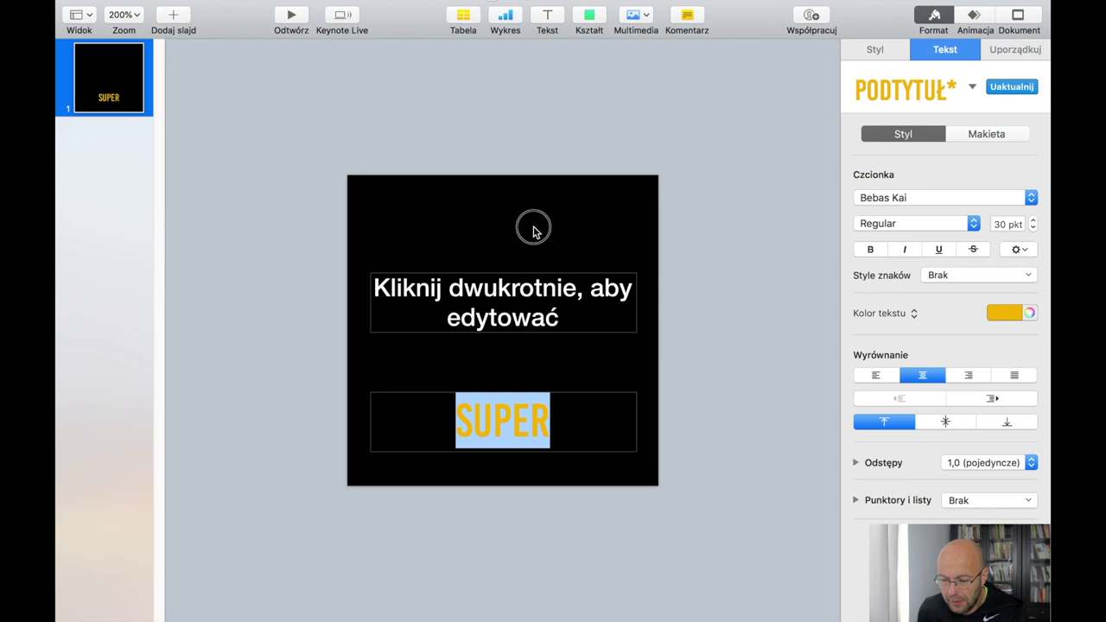
{"action": "left_click", "coordinate": [517, 290]}
{"action": "left_click", "coordinate": [517, 290]}
- Enlarge the title box upward and replace its placeholder with the word TEKST
{"action": "key", "text": "Escape"}
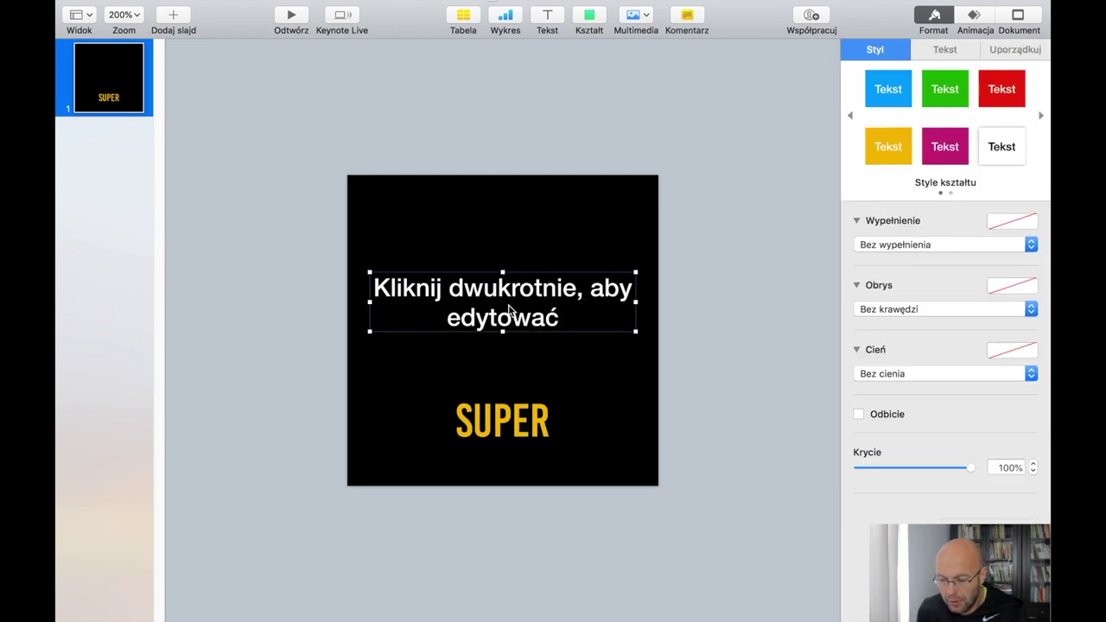
{"action": "left_click_drag", "start_coordinate": [501, 273], "coordinate": [503, 251]}
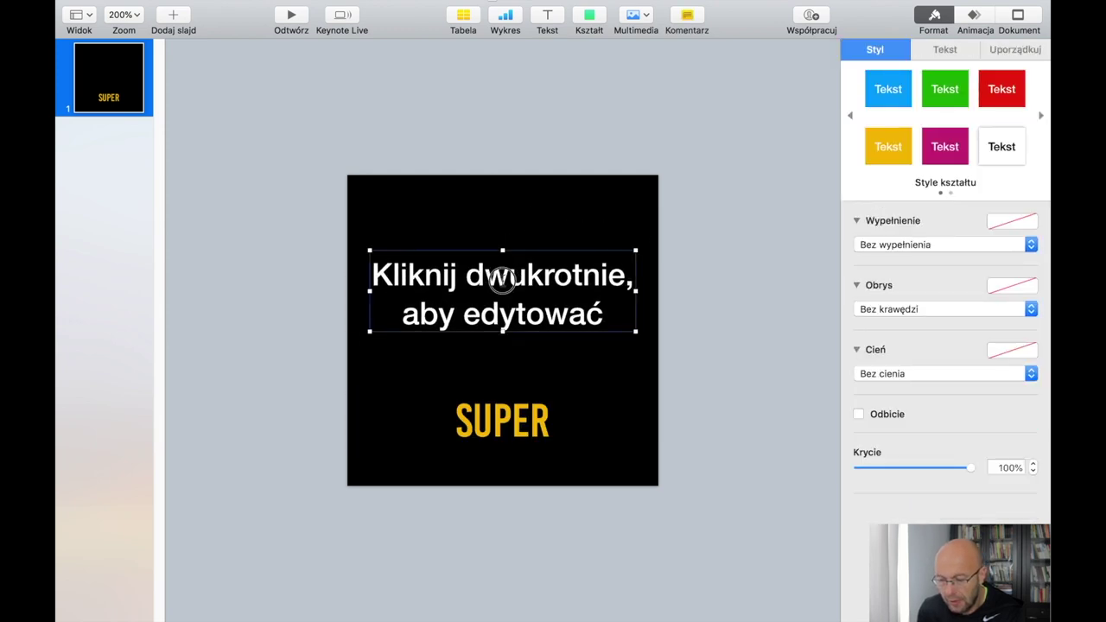
{"action": "double_click", "coordinate": [492, 277]}
{"action": "type", "text": "TE"}
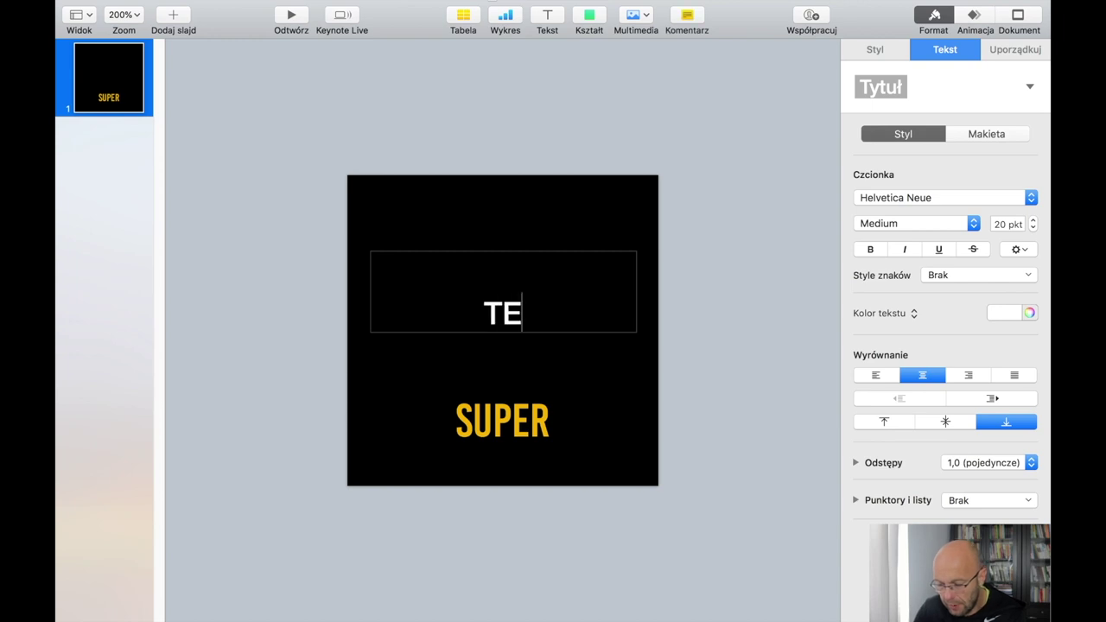
{"action": "type", "text": "XT"}
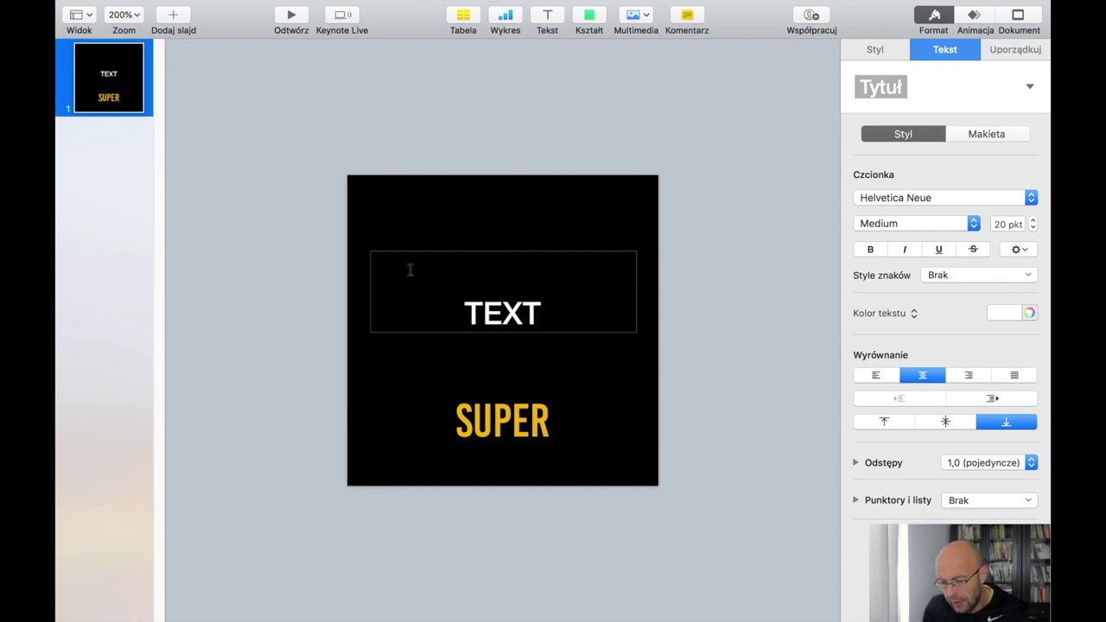
{"action": "left_click_drag", "start_coordinate": [425, 300], "coordinate": [574, 316]}
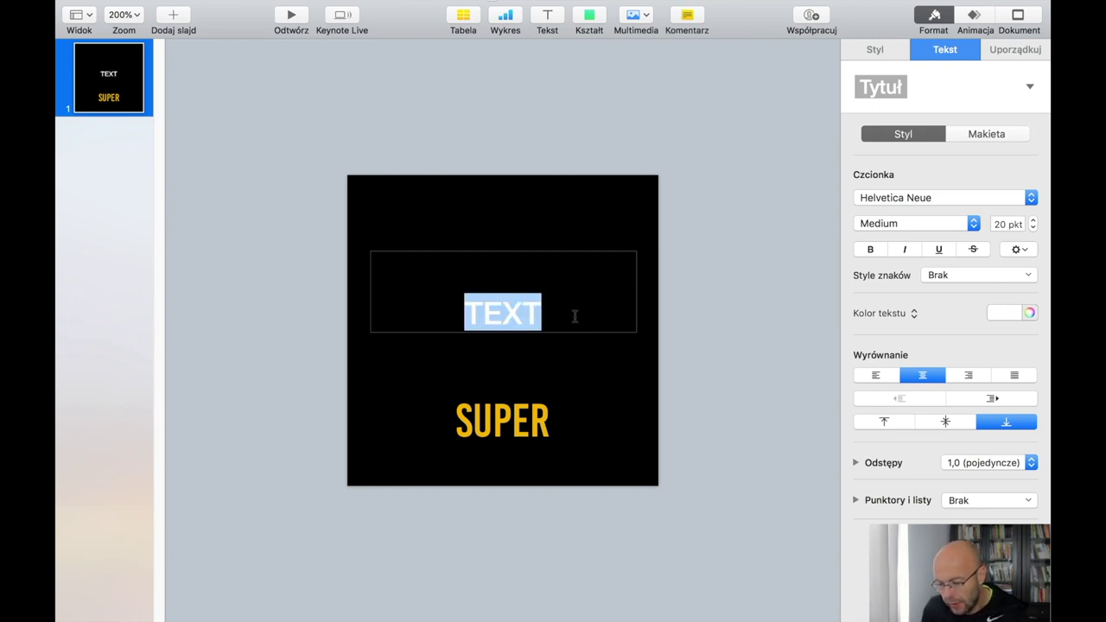
{"action": "left_click", "coordinate": [517, 311]}
{"action": "key", "text": "BackSpace"}
{"action": "type", "text": "KS"}
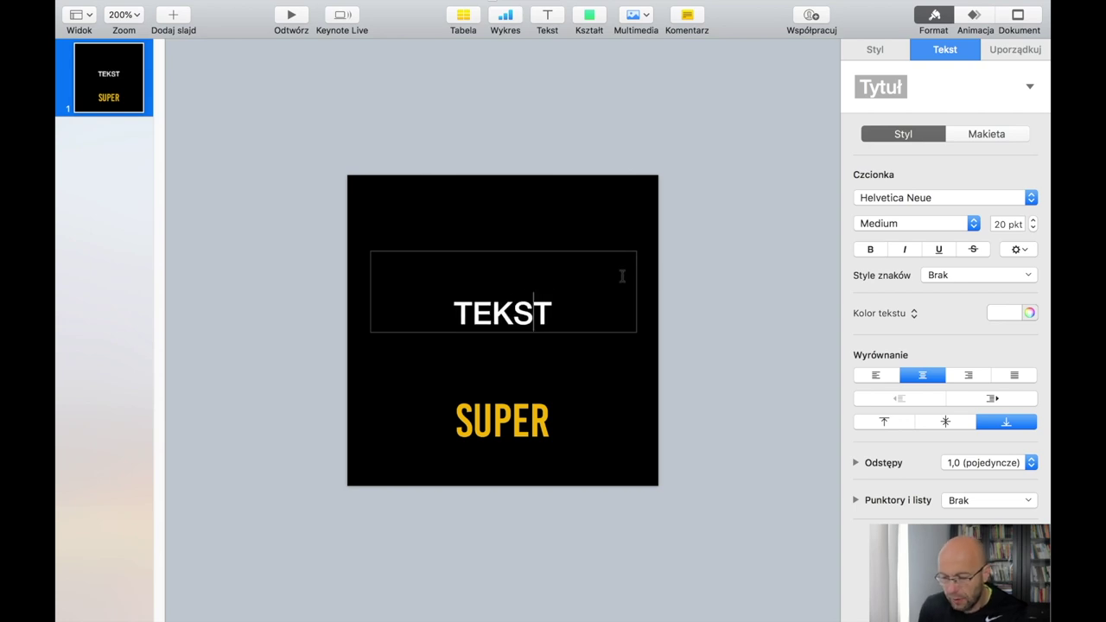
- Colour TEKST teal at 40 pt, then move the SUPER box higher
{"action": "left_click_drag", "start_coordinate": [446, 315], "coordinate": [564, 312]}
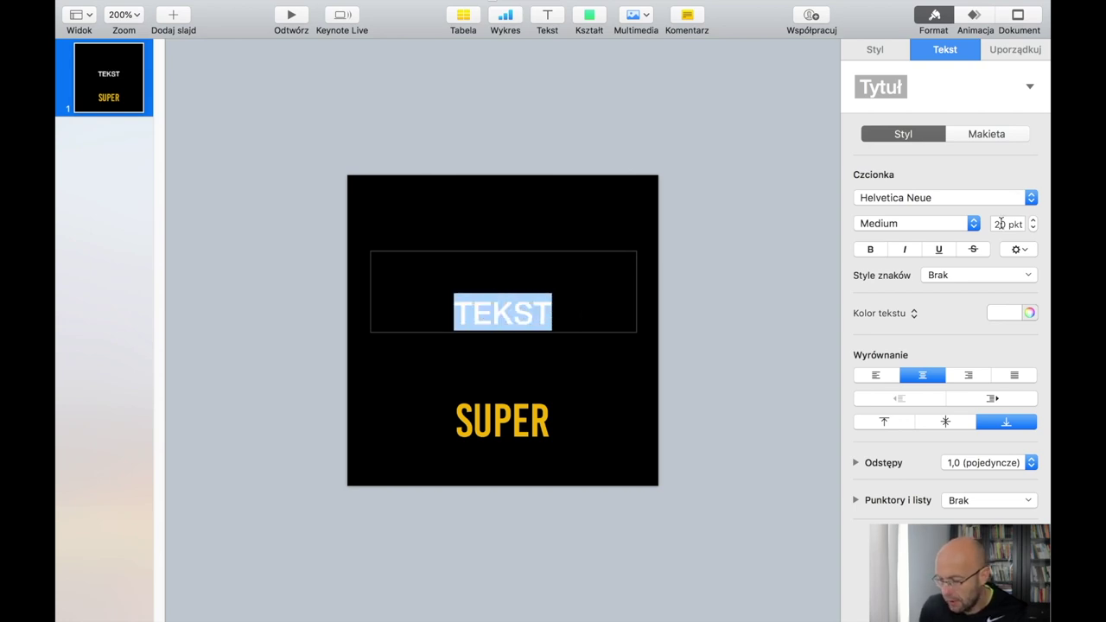
{"action": "left_click", "coordinate": [1000, 313]}
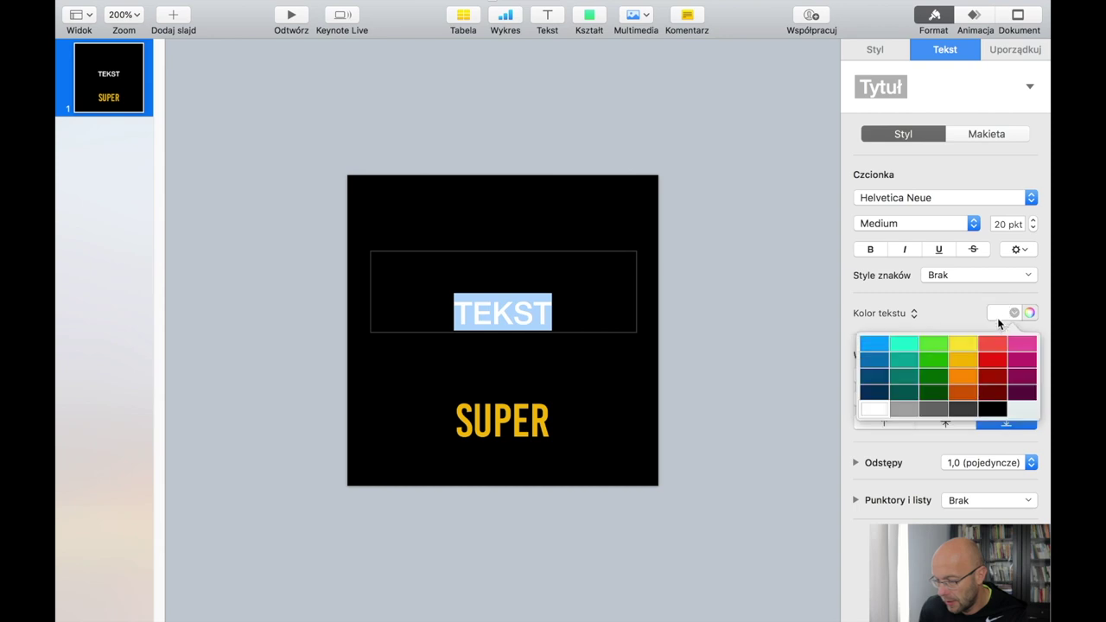
{"action": "left_click", "coordinate": [907, 342]}
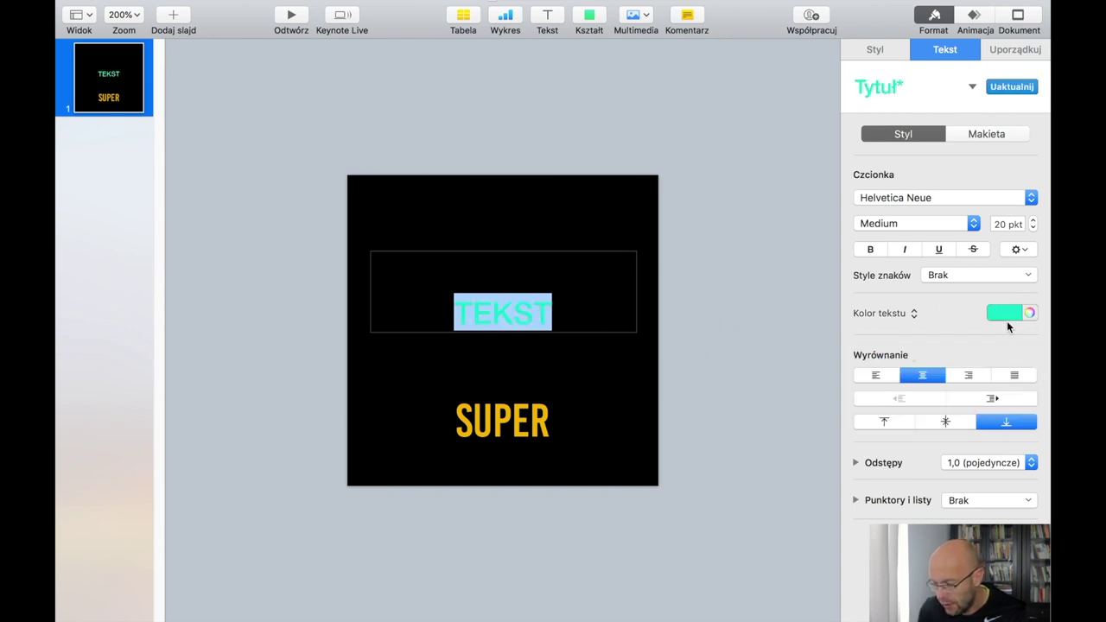
{"action": "left_click_drag", "start_coordinate": [1031, 222], "coordinate": [1033, 224]}
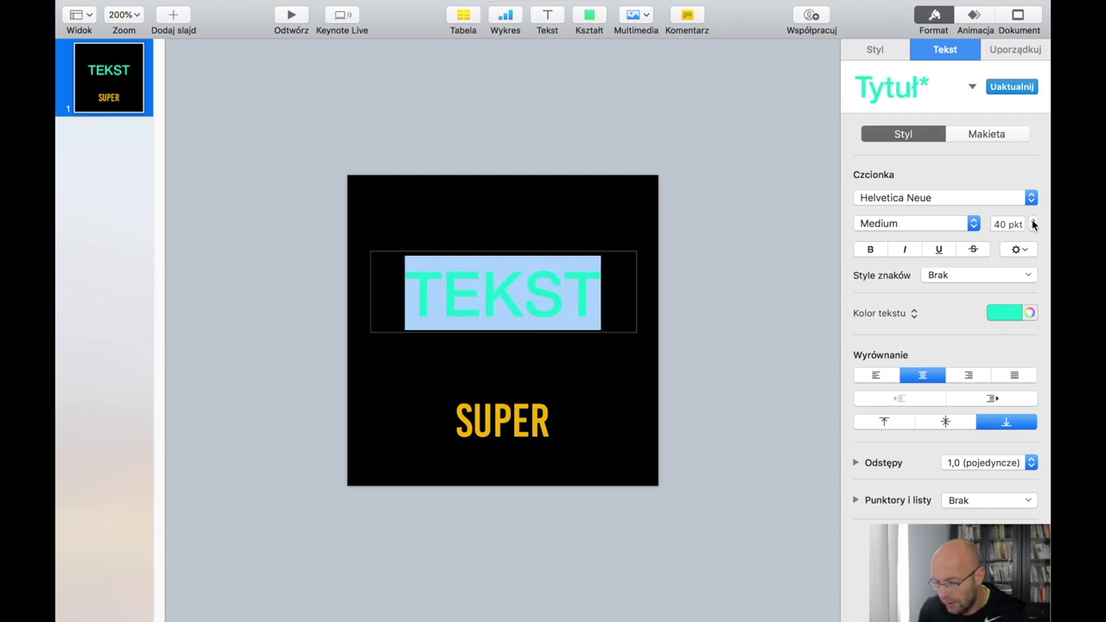
{"action": "left_click", "coordinate": [542, 220]}
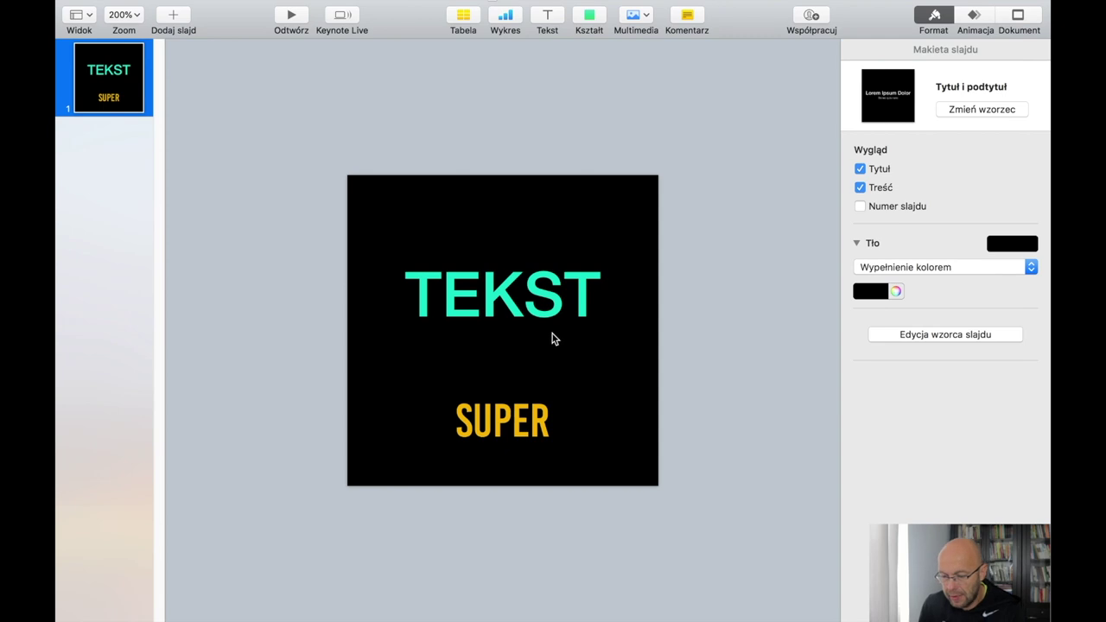
{"action": "left_click", "coordinate": [516, 300]}
{"action": "left_click", "coordinate": [501, 423]}
{"action": "left_click_drag", "start_coordinate": [501, 423], "coordinate": [501, 374]}
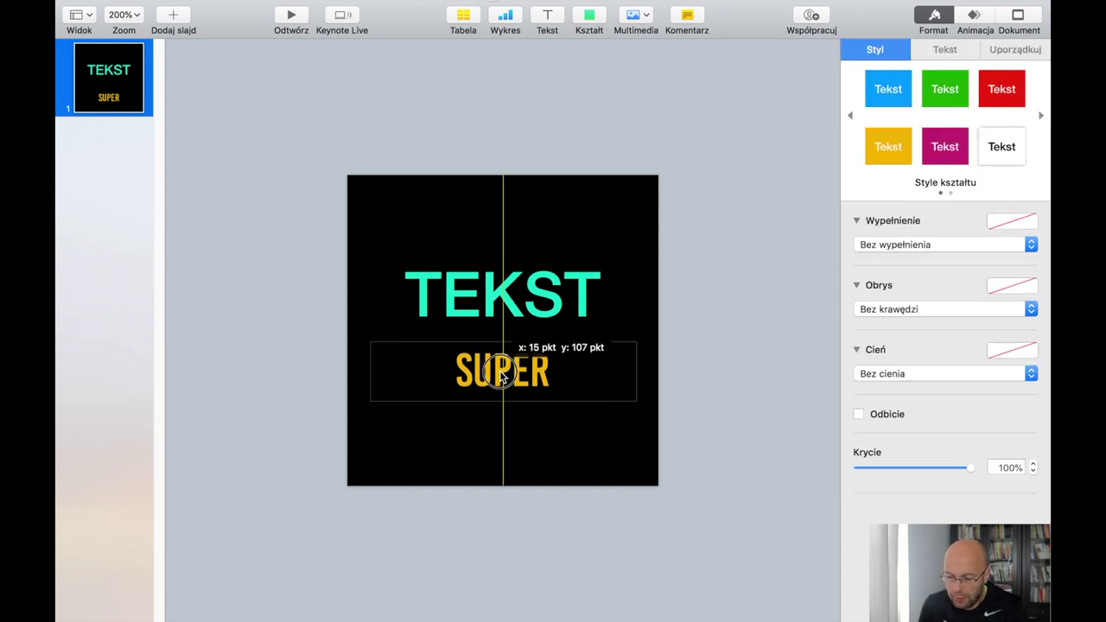
- Drag SUPER above TEKST, lower TEKST, and settle SUPER just above it
{"action": "left_click", "coordinate": [515, 215]}
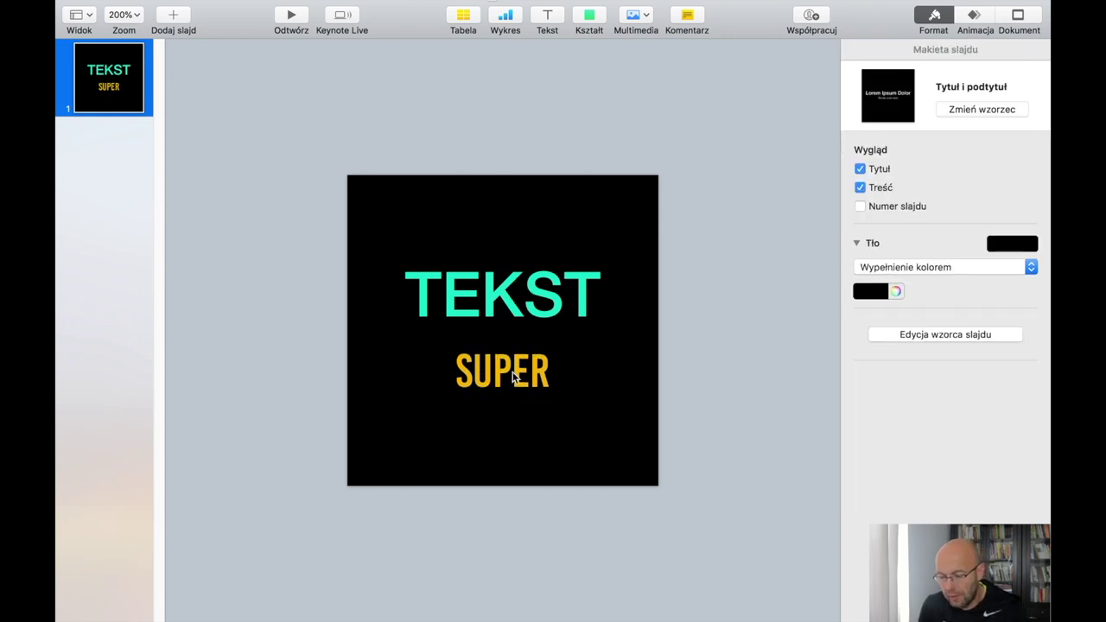
{"action": "left_click_drag", "start_coordinate": [502, 383], "coordinate": [506, 247]}
{"action": "left_click_drag", "start_coordinate": [506, 312], "coordinate": [507, 410]}
{"action": "left_click_drag", "start_coordinate": [513, 276], "coordinate": [495, 356]}
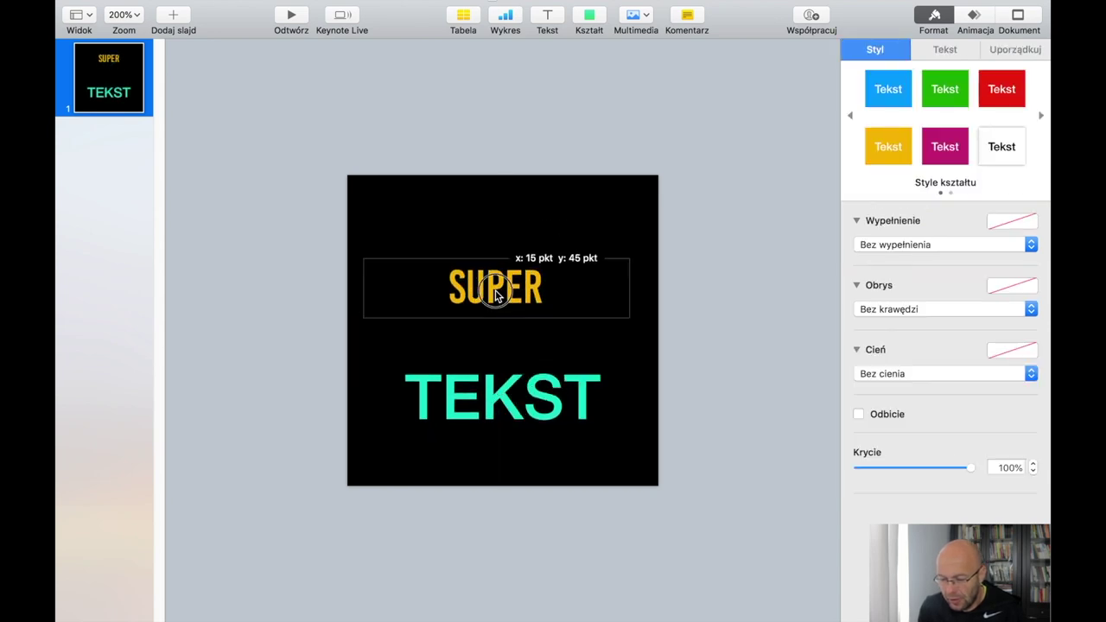
{"action": "left_click", "coordinate": [500, 402]}
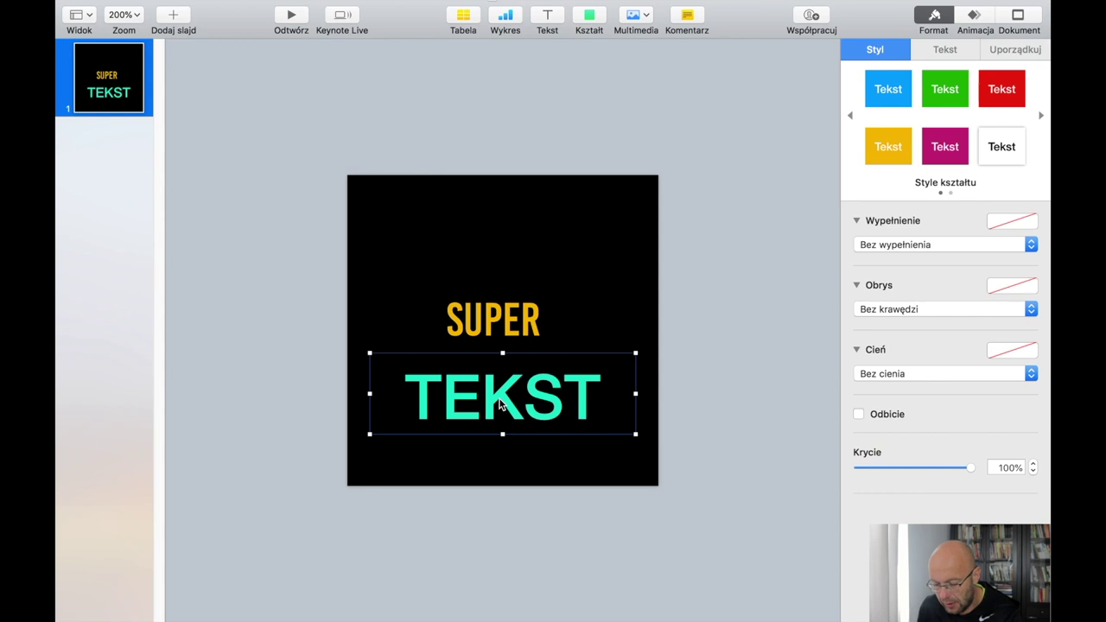
- Duplicate TEKST at the top of the slide, change it to MÓJ, and colour it red
{"action": "left_click_drag", "start_coordinate": [500, 406], "coordinate": [506, 244], "text": "alt"}
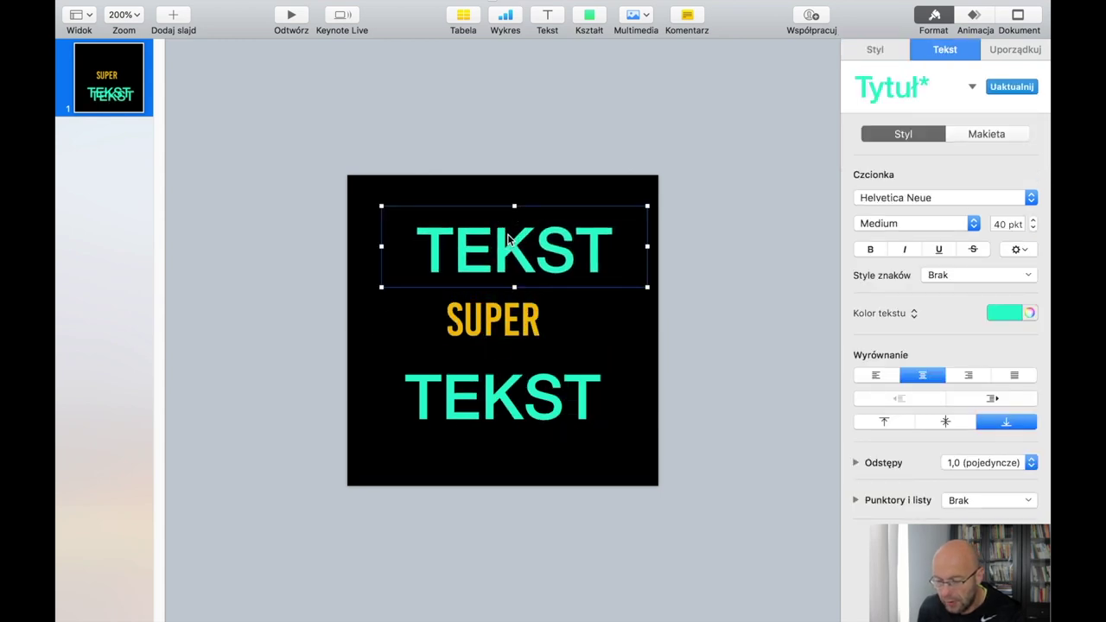
{"action": "double_click", "coordinate": [505, 244]}
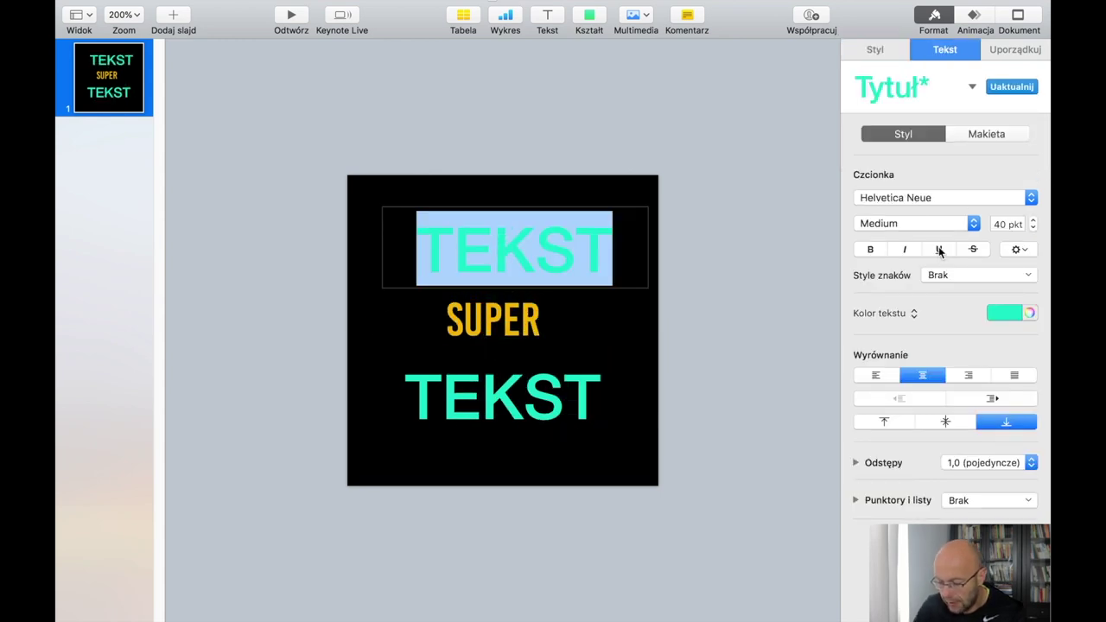
{"action": "type", "text": "MÓJ"}
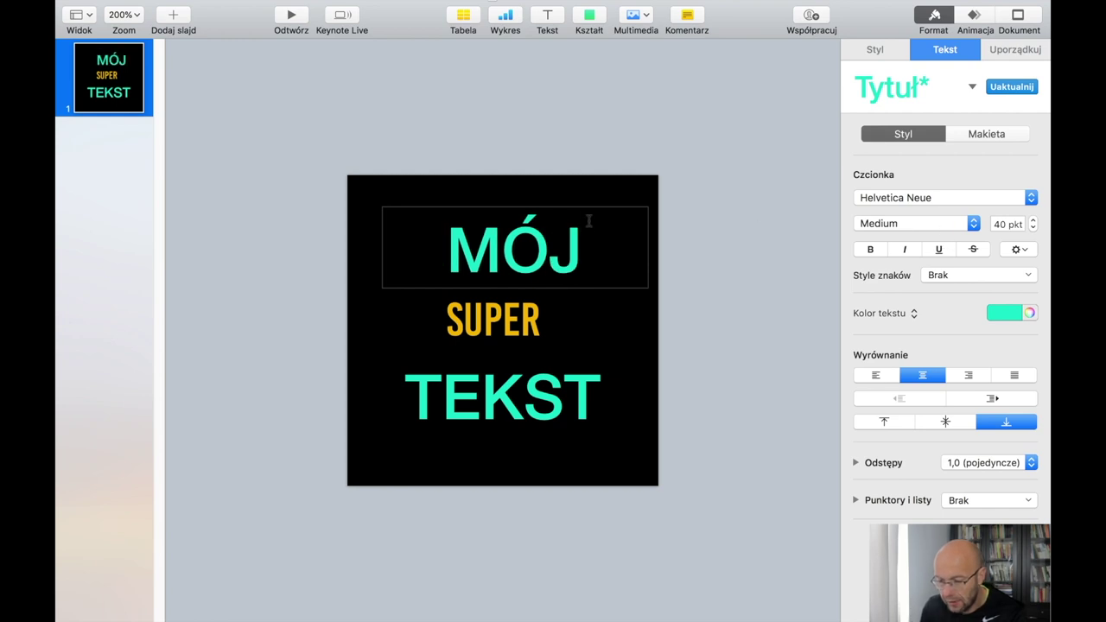
{"action": "double_click", "coordinate": [467, 251]}
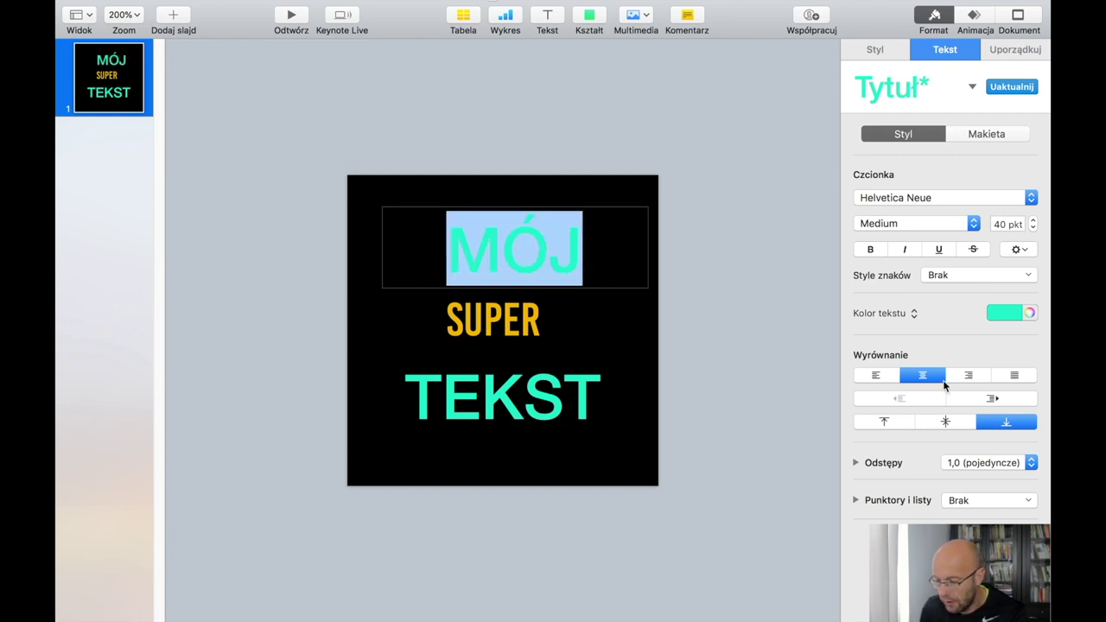
{"action": "left_click", "coordinate": [1016, 314]}
{"action": "left_click", "coordinate": [995, 346]}
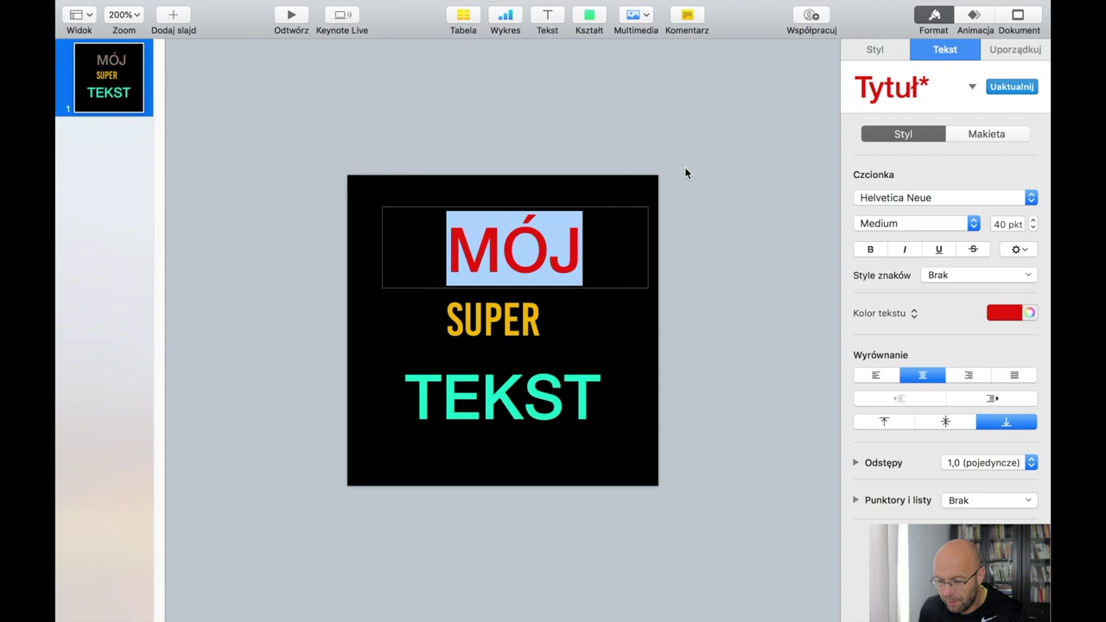
- Centre MÓJ over SUPER and centre TEKST beneath it
{"action": "left_click", "coordinate": [568, 190]}
{"action": "left_click", "coordinate": [553, 242]}
{"action": "left_click_drag", "start_coordinate": [551, 242], "coordinate": [530, 242]}
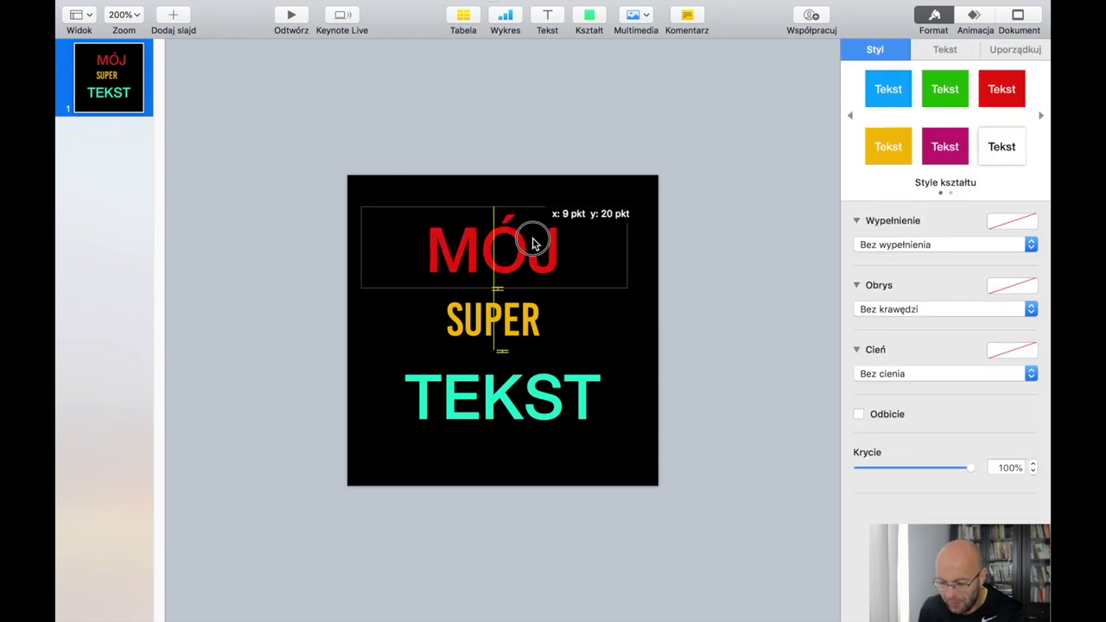
{"action": "left_click", "coordinate": [531, 113]}
{"action": "left_click_drag", "start_coordinate": [479, 380], "coordinate": [494, 392]}
{"action": "left_click", "coordinate": [523, 149]}
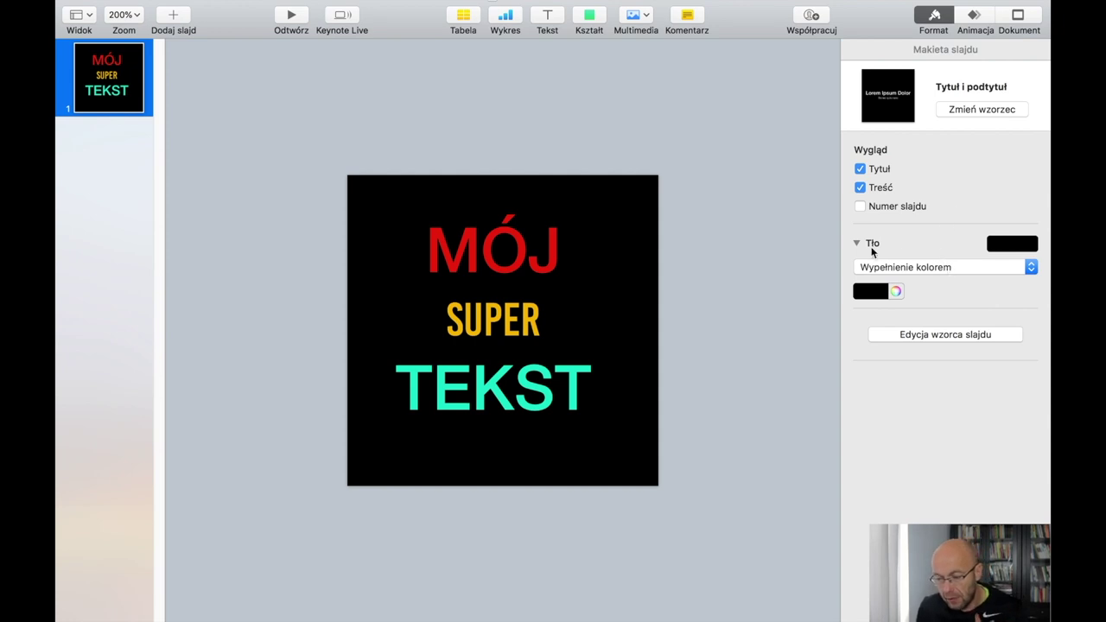
- Set the slide's Tło fill to Bez wypełnienia
{"action": "left_click", "coordinate": [937, 267]}
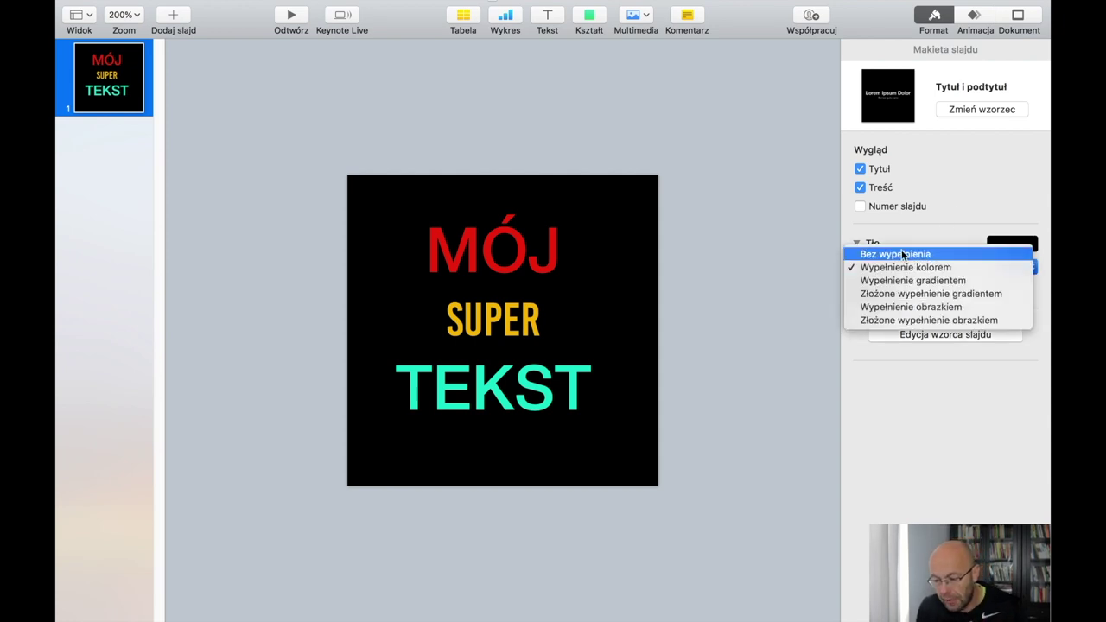
{"action": "left_click", "coordinate": [903, 254]}
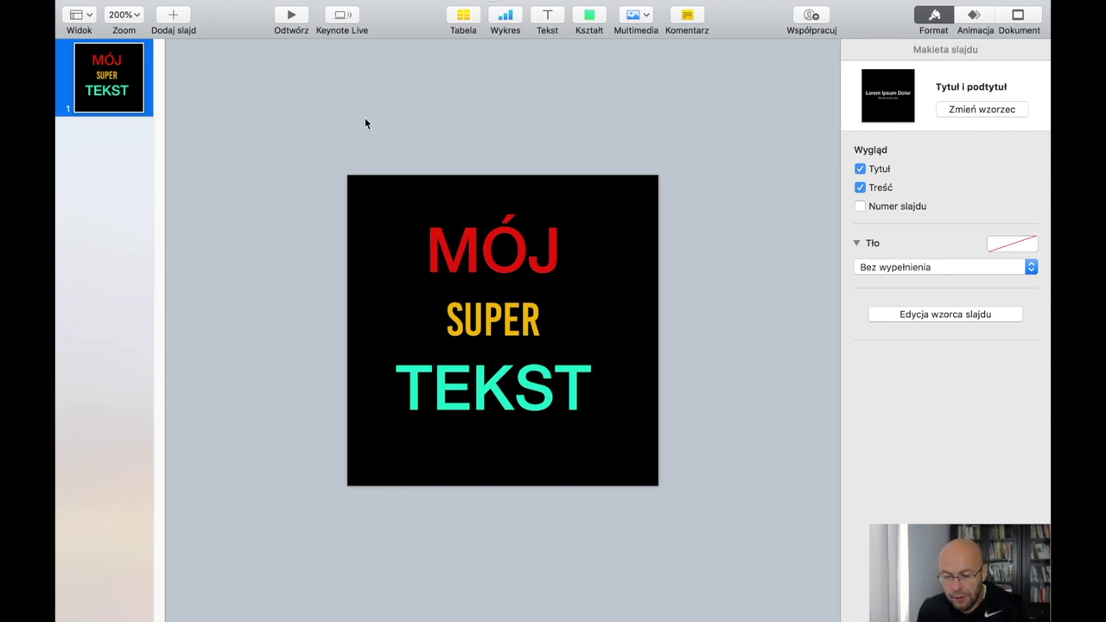
- Export the slide to images as PNG with a transparent background
{"action": "mouse_move", "coordinate": [116, 30]}
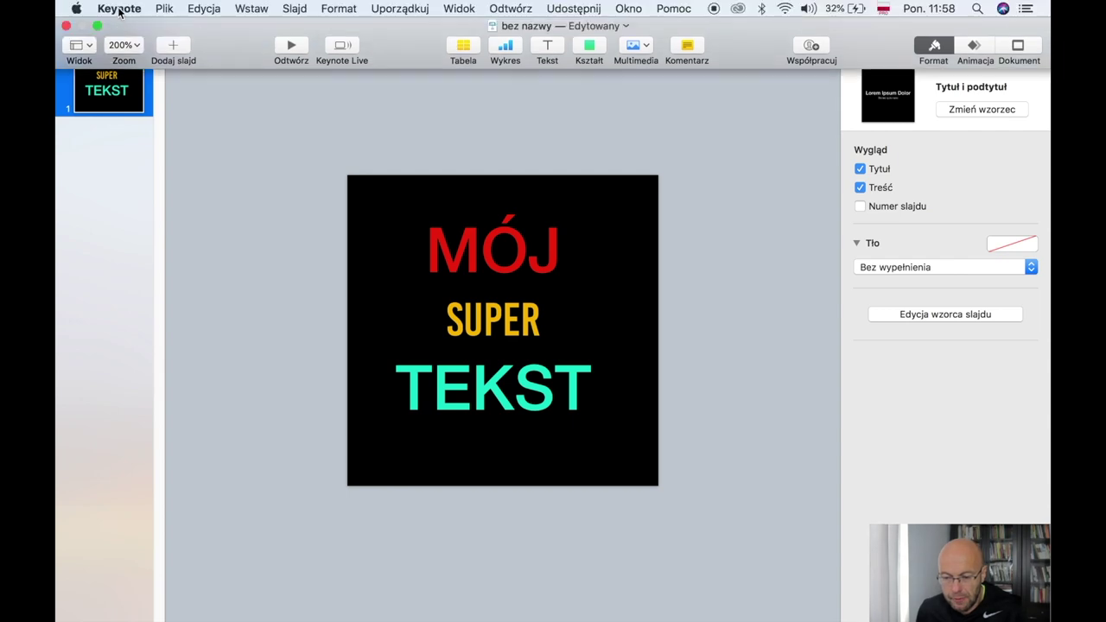
{"action": "left_click", "coordinate": [163, 11]}
{"action": "mouse_move", "coordinate": [244, 171]}
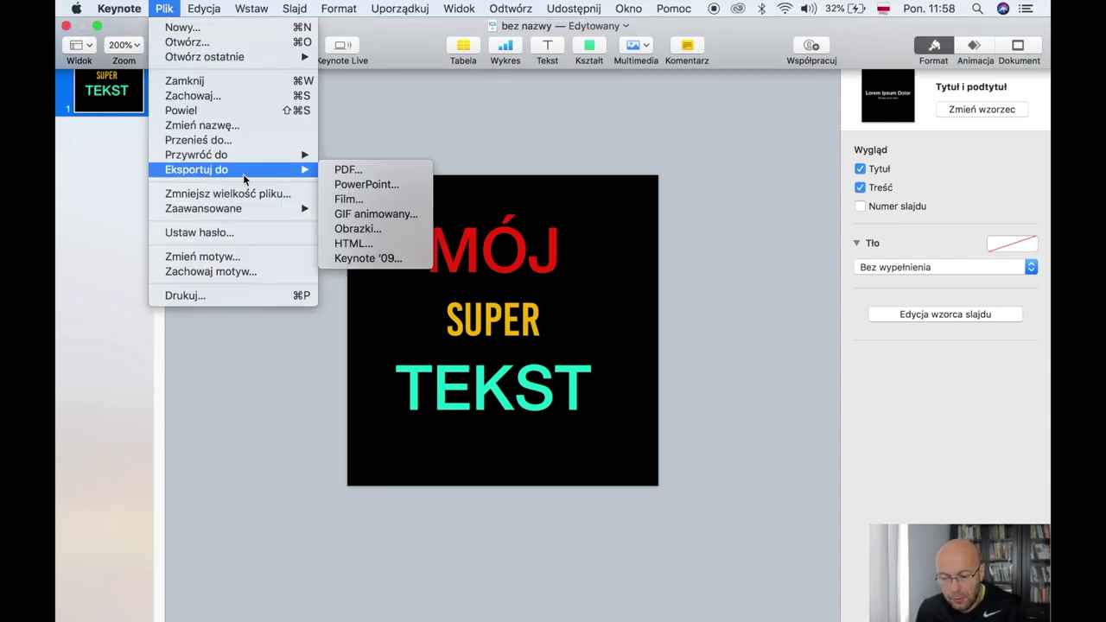
{"action": "left_click", "coordinate": [371, 228]}
{"action": "left_click", "coordinate": [556, 219]}
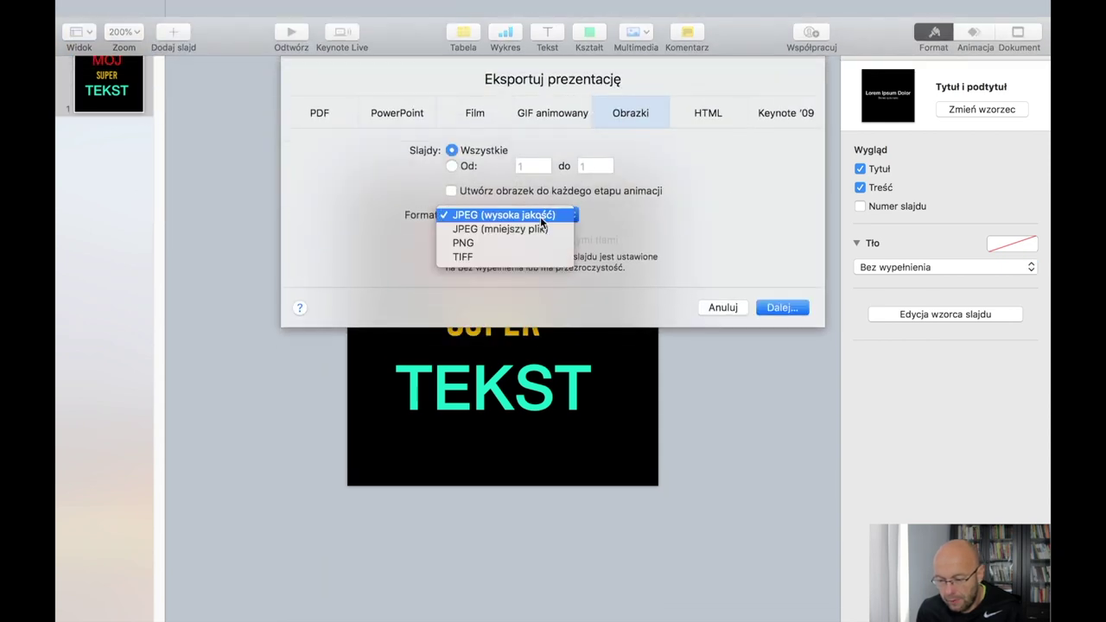
{"action": "left_click", "coordinate": [509, 245]}
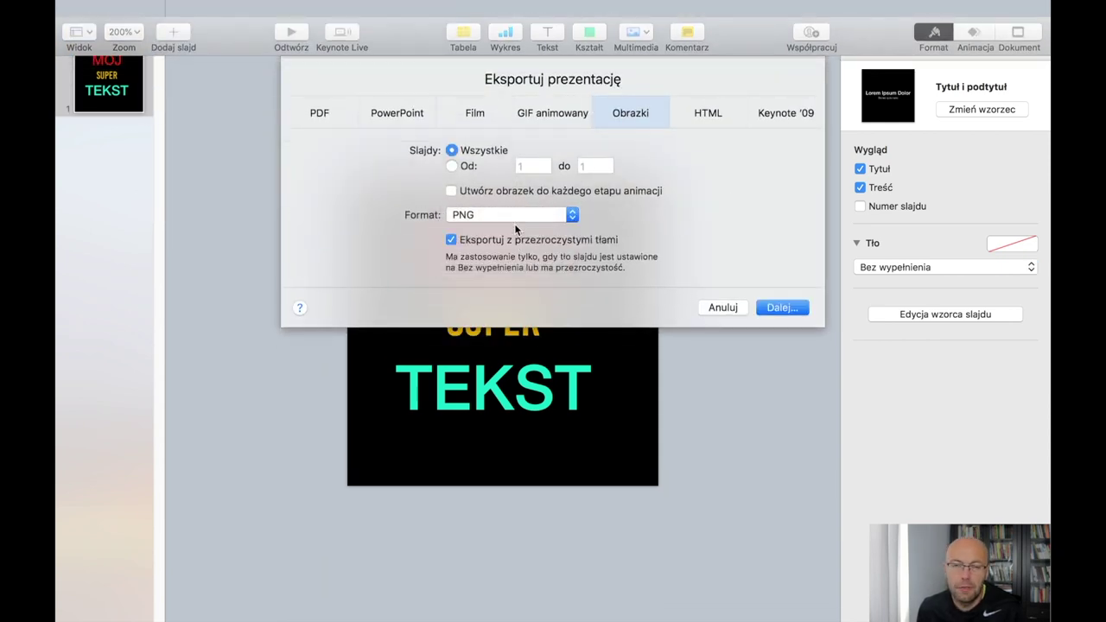
{"action": "left_click", "coordinate": [777, 306]}
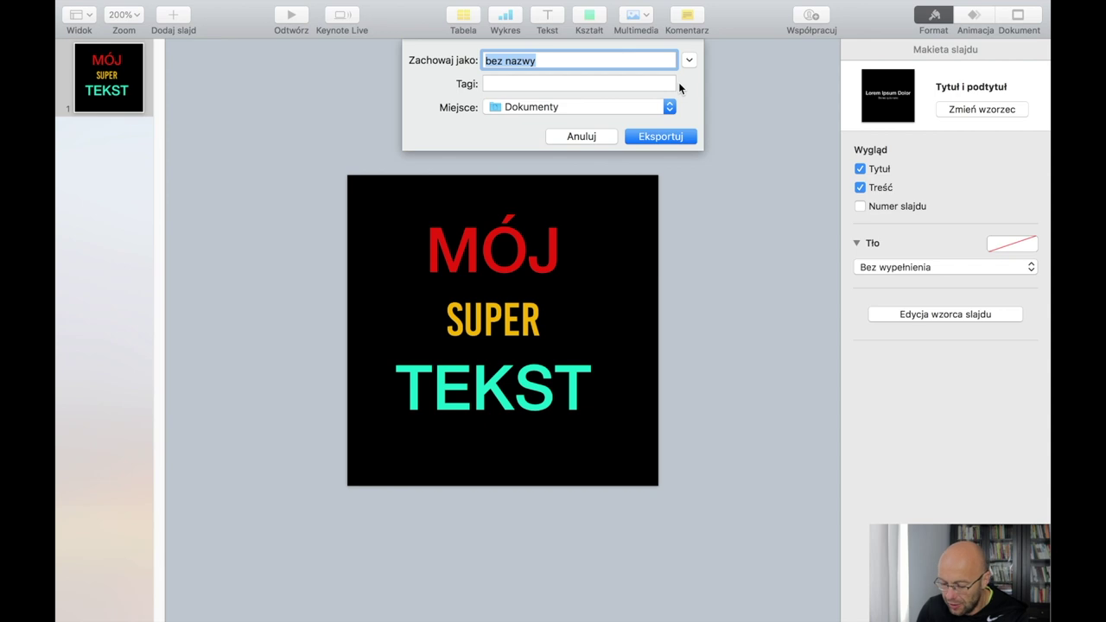
- Save the export as MÓJ TEKST on Biurko, then minimize Keynote to reveal iMovie
{"action": "type", "text": "MÓJ TEKST"}
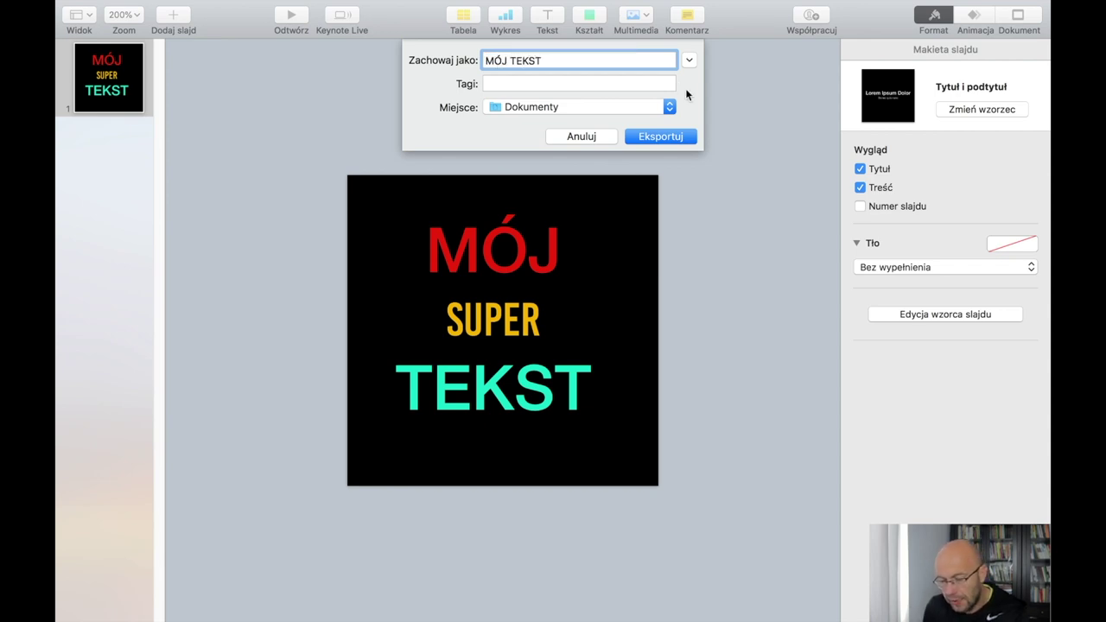
{"action": "left_click", "coordinate": [602, 107]}
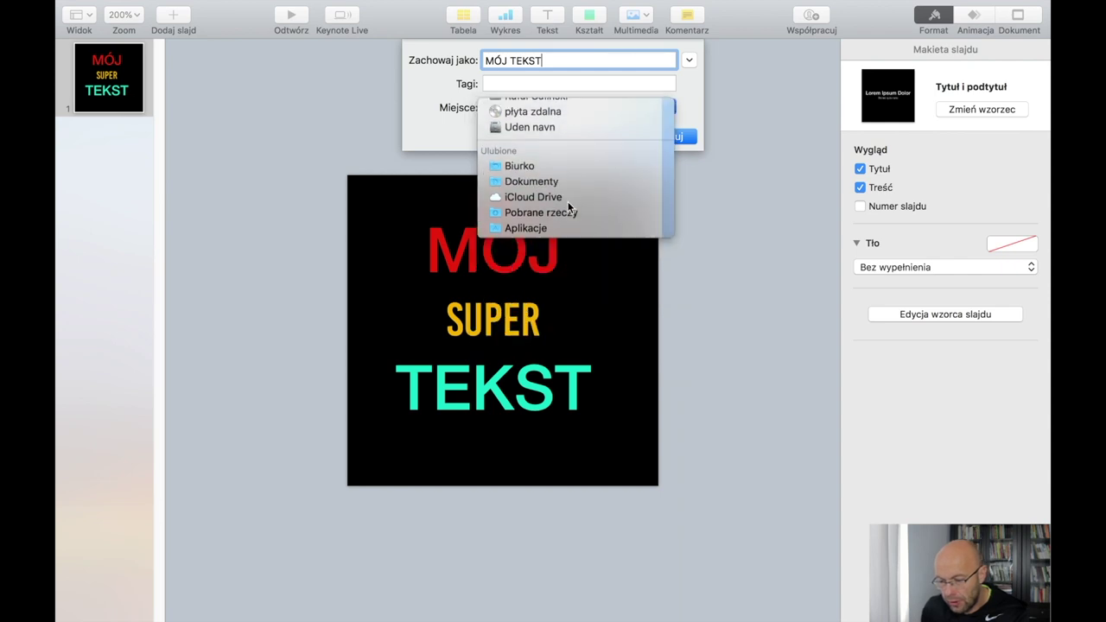
{"action": "left_click", "coordinate": [518, 166]}
{"action": "left_click", "coordinate": [666, 138]}
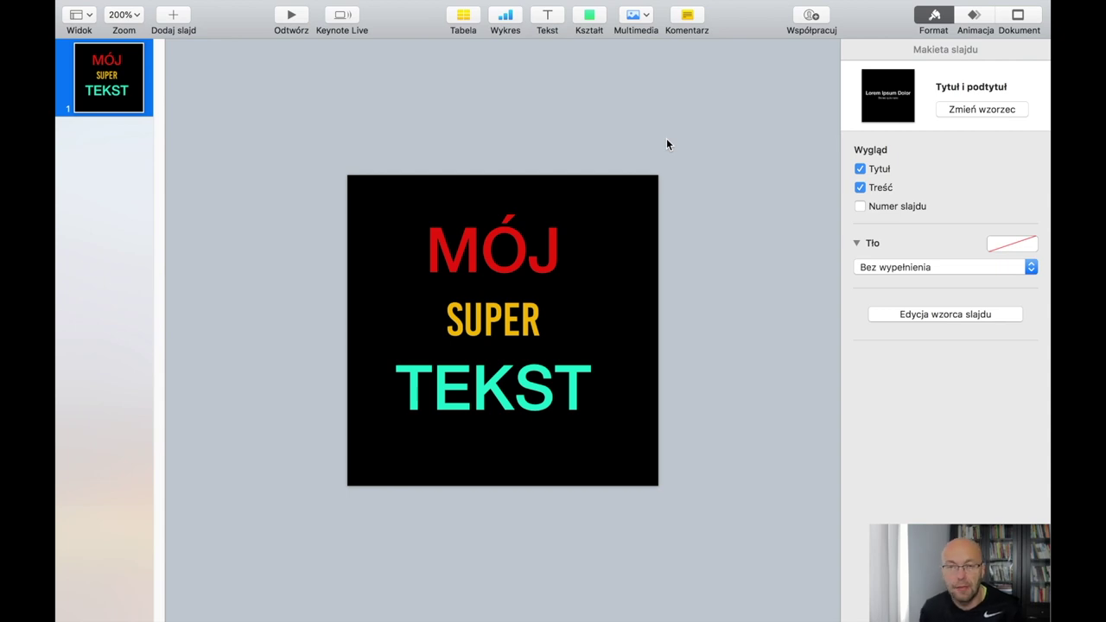
{"action": "mouse_move", "coordinate": [221, 7]}
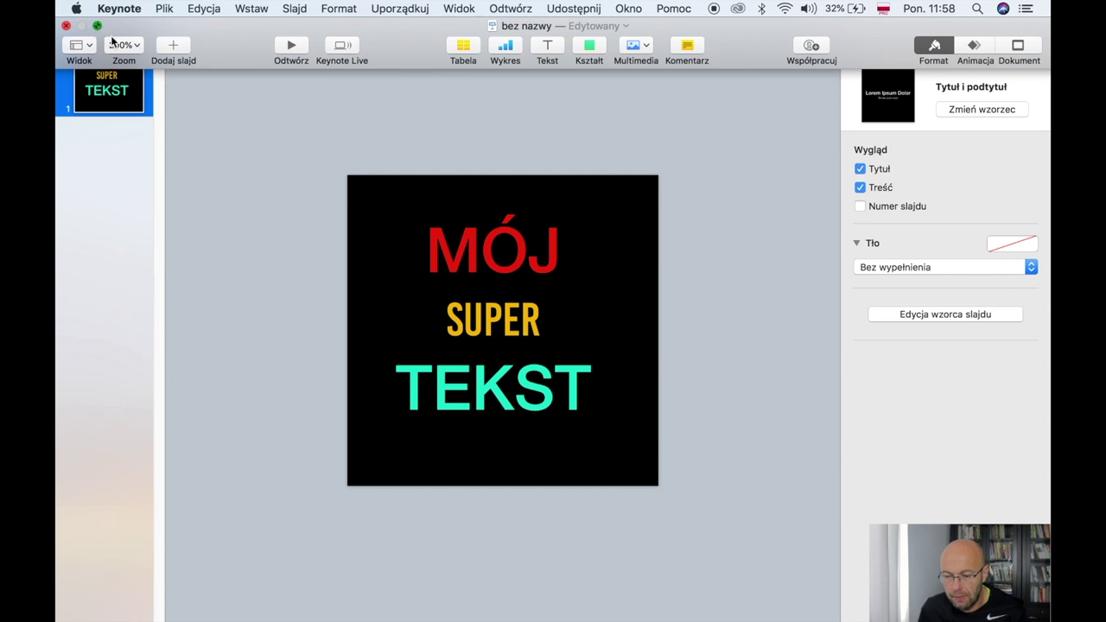
{"action": "left_click", "coordinate": [97, 25]}
{"action": "left_click", "coordinate": [87, 32]}
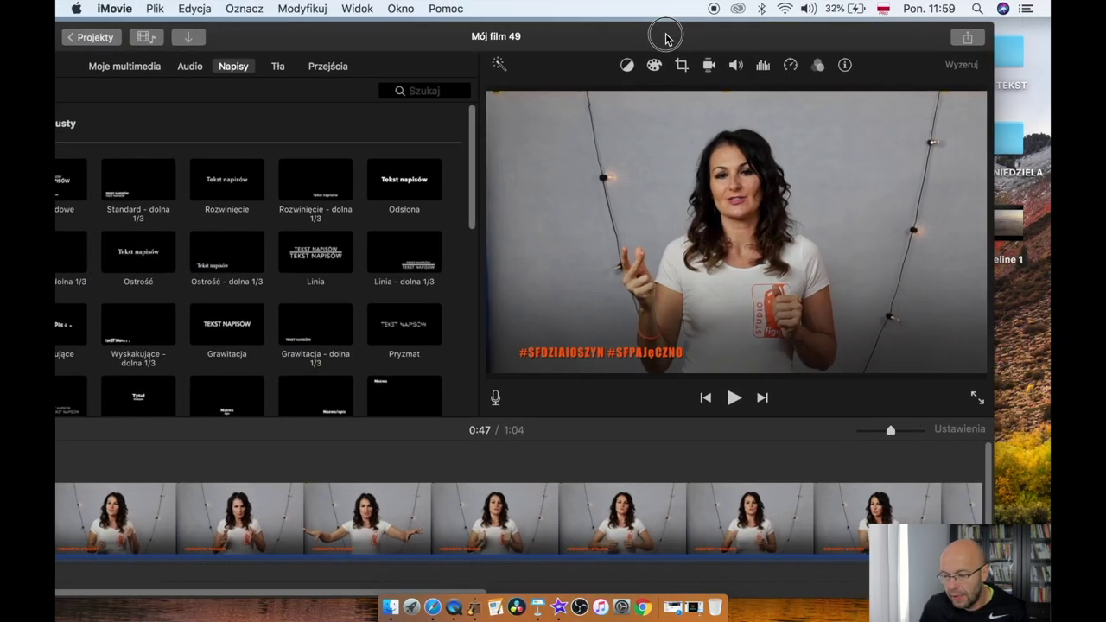
- Drag MÓJ TEKST.001.png from its desktop folder onto the iMovie timeline above the video
{"action": "left_click_drag", "start_coordinate": [726, 42], "coordinate": [604, 37]}
{"action": "double_click", "coordinate": [980, 52]}
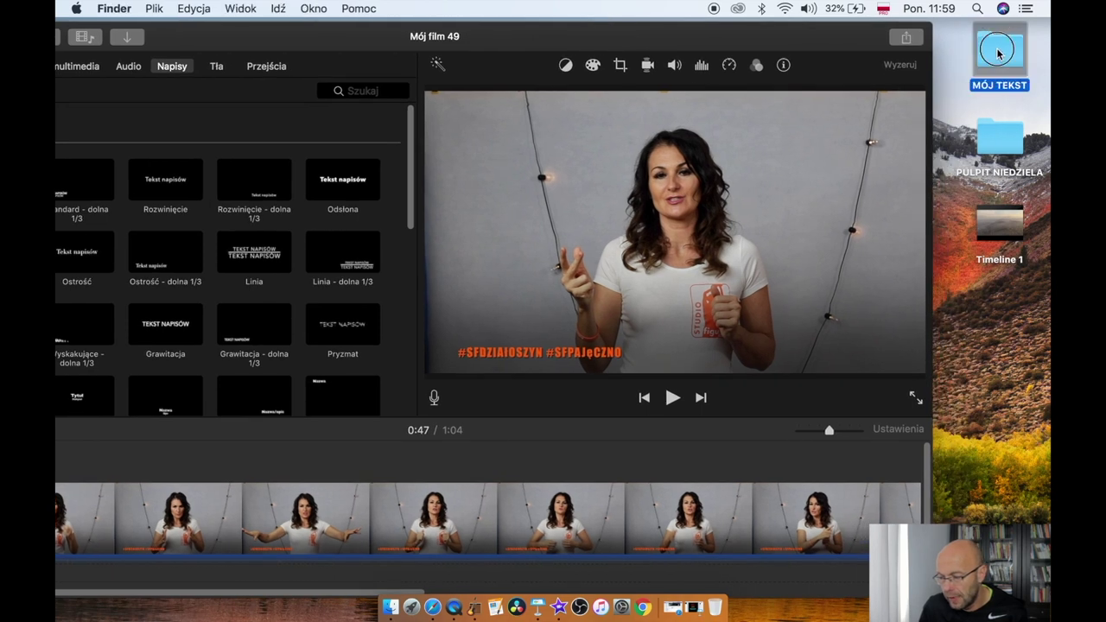
{"action": "left_click", "coordinate": [593, 153]}
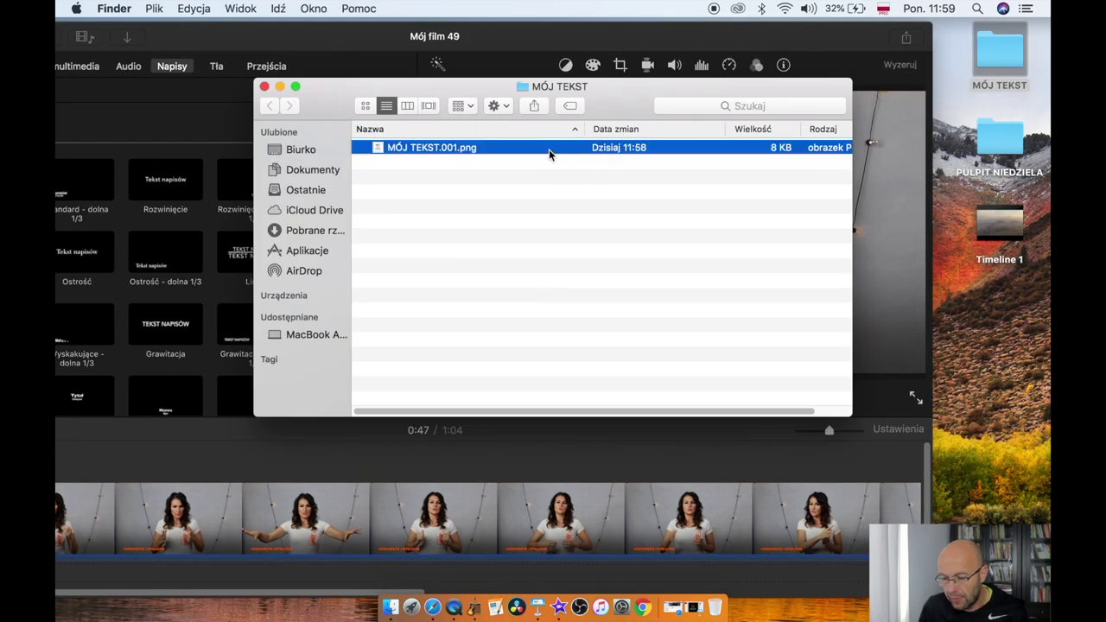
{"action": "left_click_drag", "start_coordinate": [549, 154], "coordinate": [506, 466]}
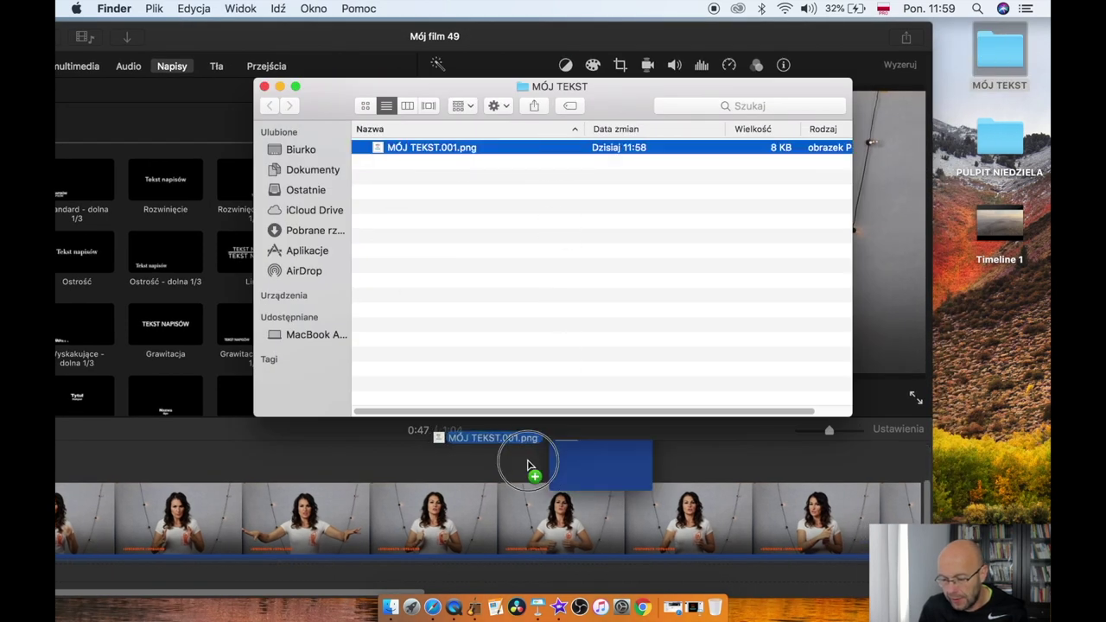
{"action": "left_click", "coordinate": [265, 87]}
{"action": "double_click", "coordinate": [348, 34]}
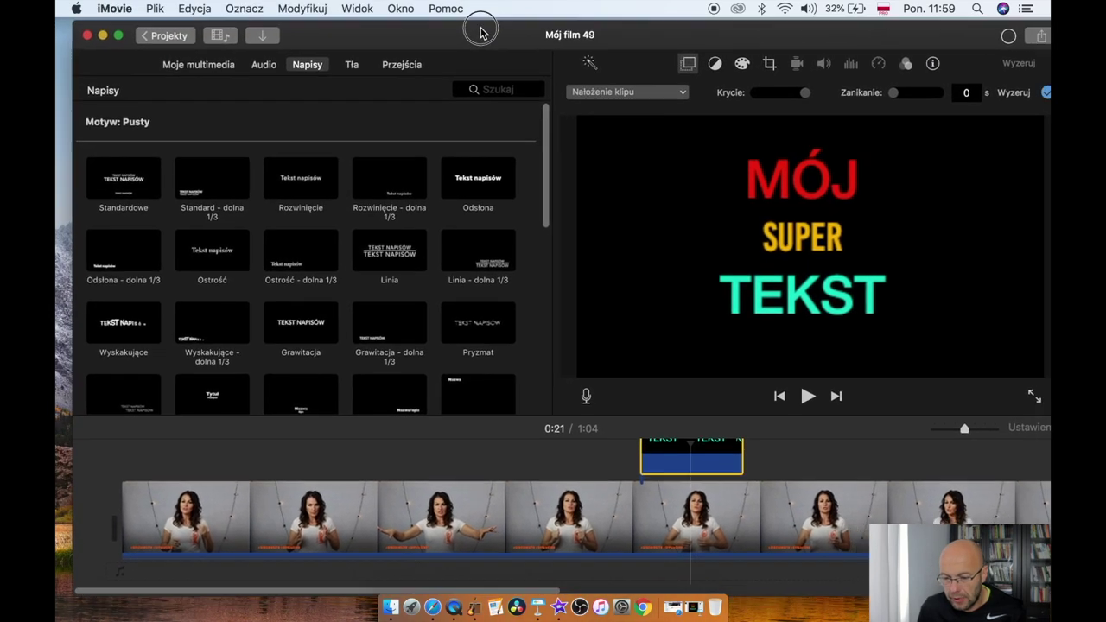
- Put iMovie in full screen, hide the media browser, and show the video overlay settings
{"action": "key", "text": "ctrl+super+f"}
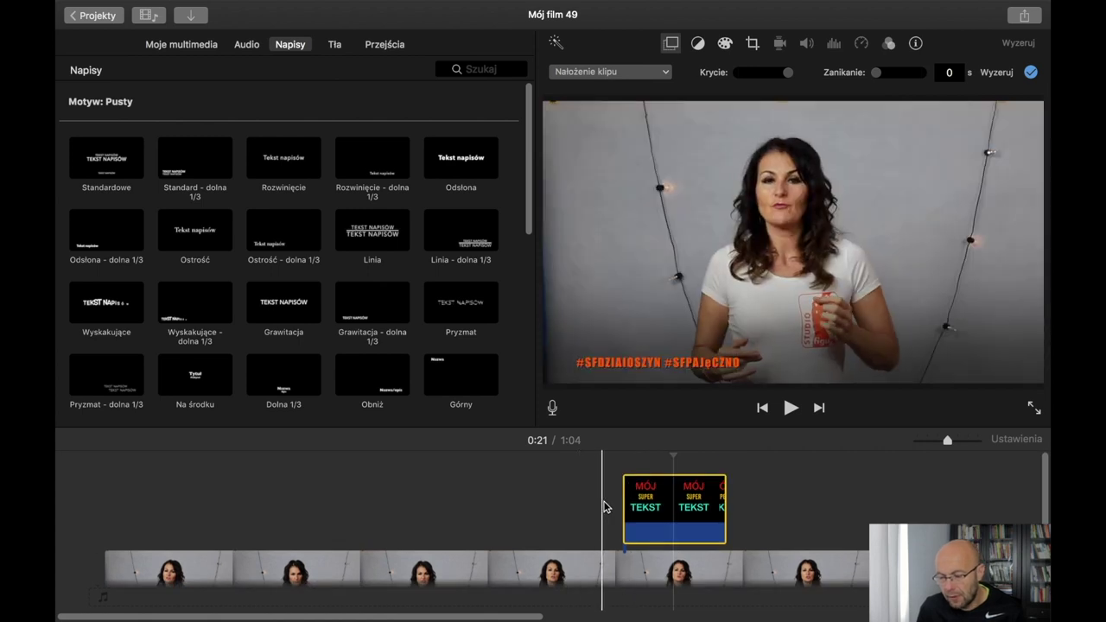
{"action": "left_click", "coordinate": [151, 16]}
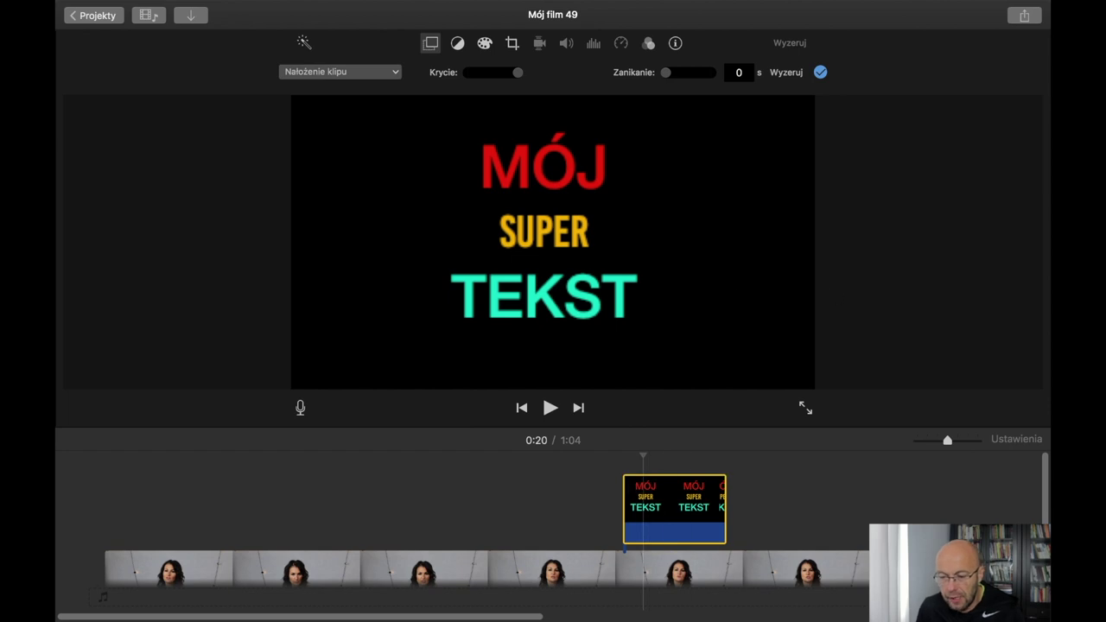
{"action": "left_click", "coordinate": [432, 45]}
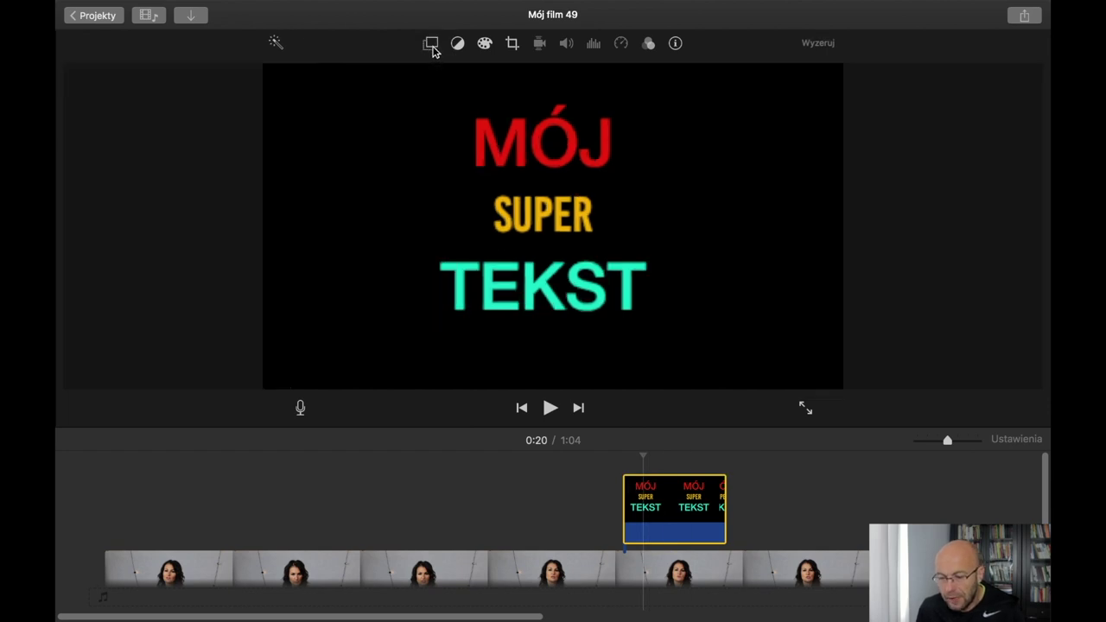
{"action": "left_click", "coordinate": [431, 45]}
- Make the title clip an Obraz w obrazie overlay, shrunk into the bottom-right corner
{"action": "left_click", "coordinate": [367, 74]}
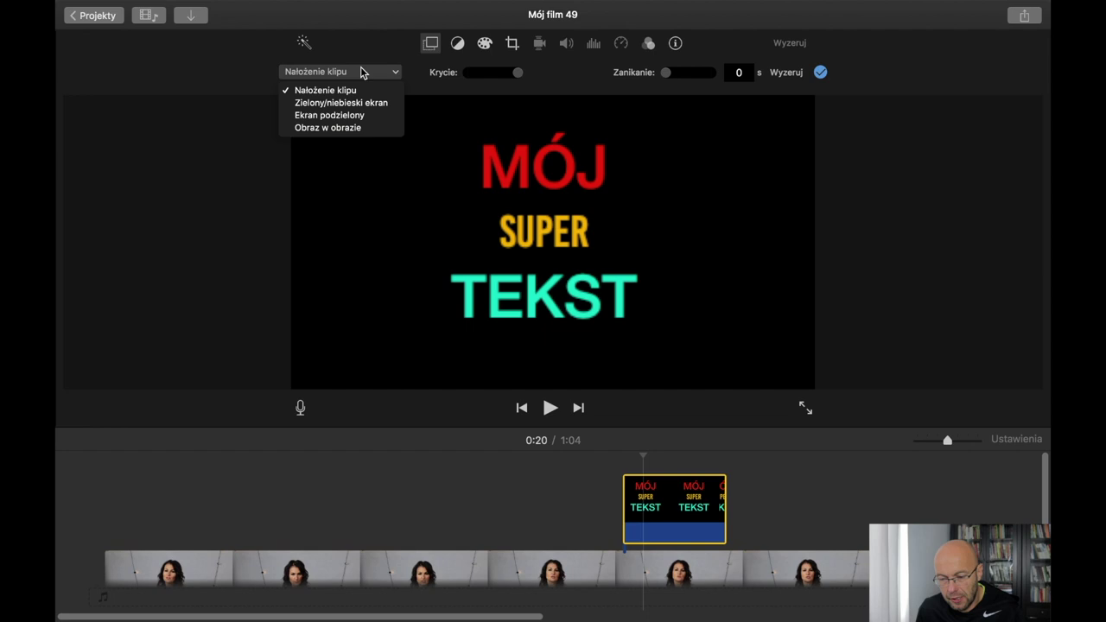
{"action": "left_click", "coordinate": [339, 128]}
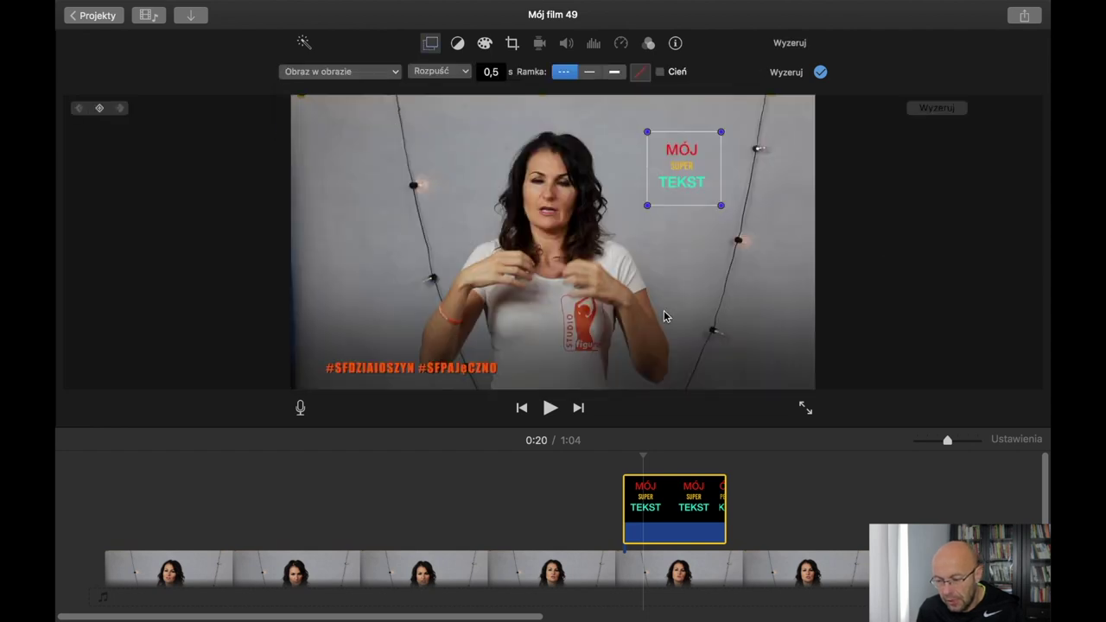
{"action": "mouse_move", "coordinate": [675, 165]}
{"action": "left_mouse_down"}
{"action": "mouse_move", "coordinate": [777, 358]}
{"action": "mouse_move", "coordinate": [580, 157]}
{"action": "left_mouse_up"}
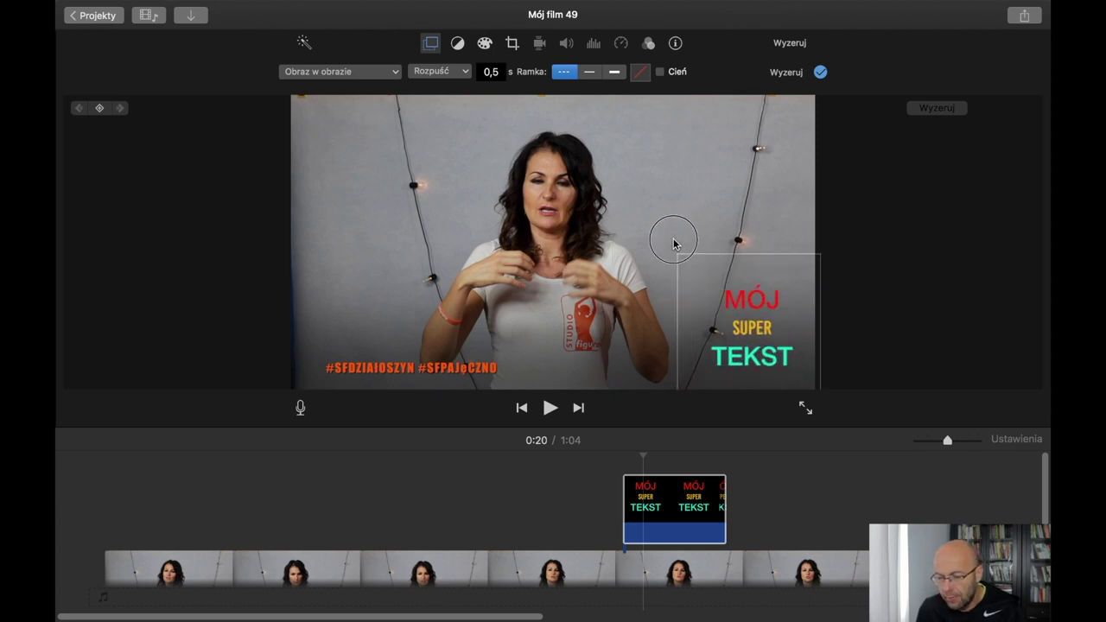
{"action": "left_click_drag", "start_coordinate": [698, 260], "coordinate": [691, 235]}
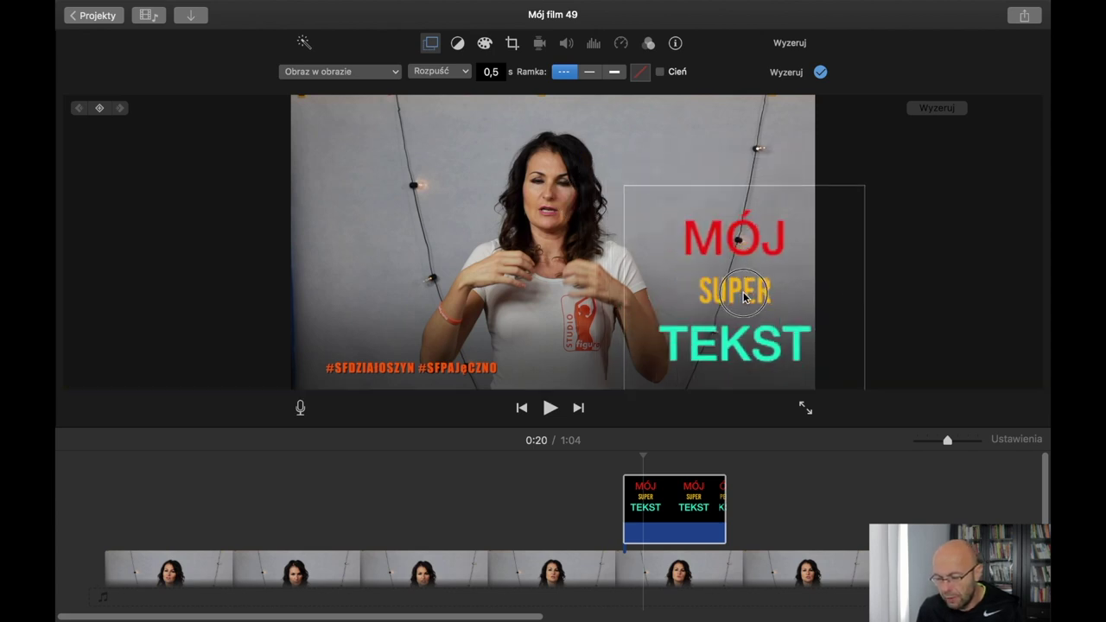
{"action": "left_click_drag", "start_coordinate": [627, 201], "coordinate": [686, 259]}
{"action": "left_click_drag", "start_coordinate": [745, 311], "coordinate": [724, 285]}
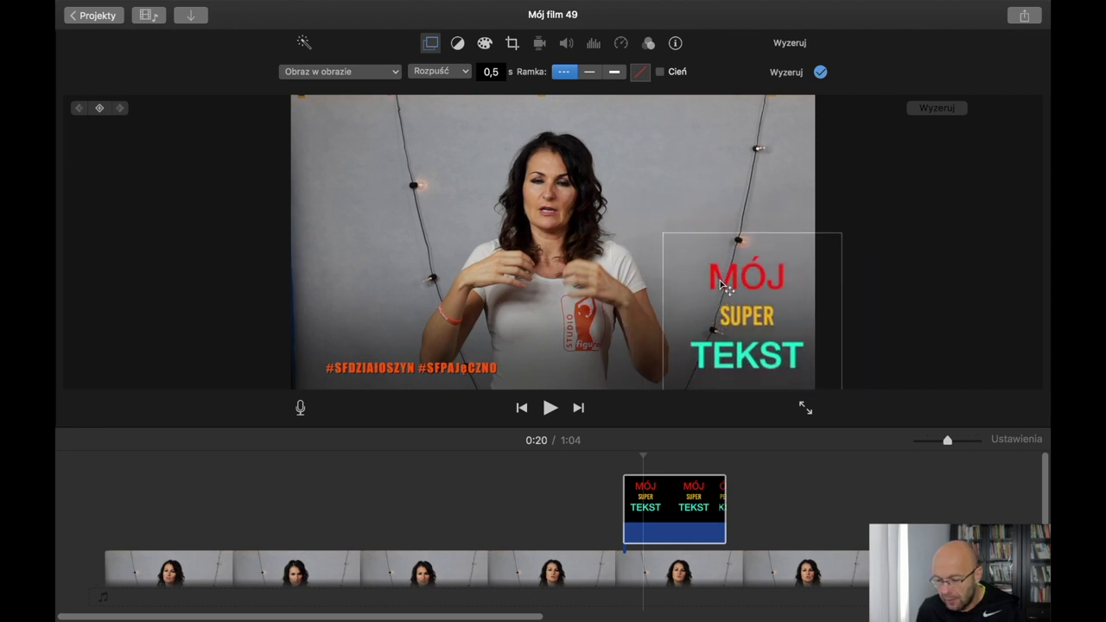
{"action": "left_click_drag", "start_coordinate": [663, 233], "coordinate": [687, 263]}
{"action": "left_click_drag", "start_coordinate": [735, 302], "coordinate": [745, 318]}
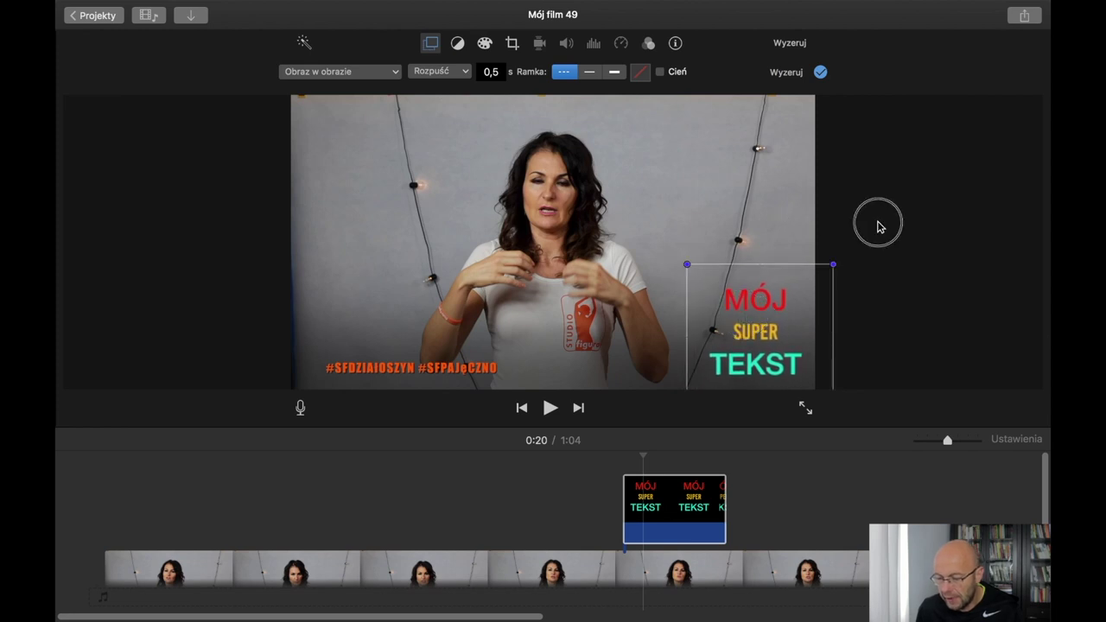
- Preview the title overlay, then move the inset to the top-left of the frame
{"action": "left_click", "coordinate": [619, 479]}
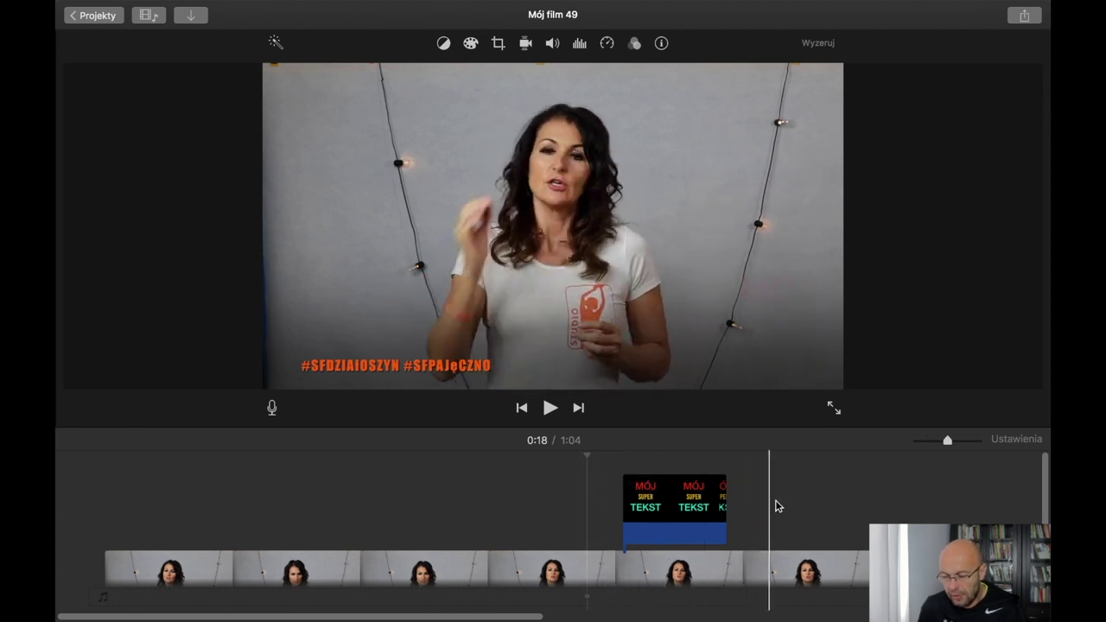
{"action": "left_click", "coordinate": [670, 505]}
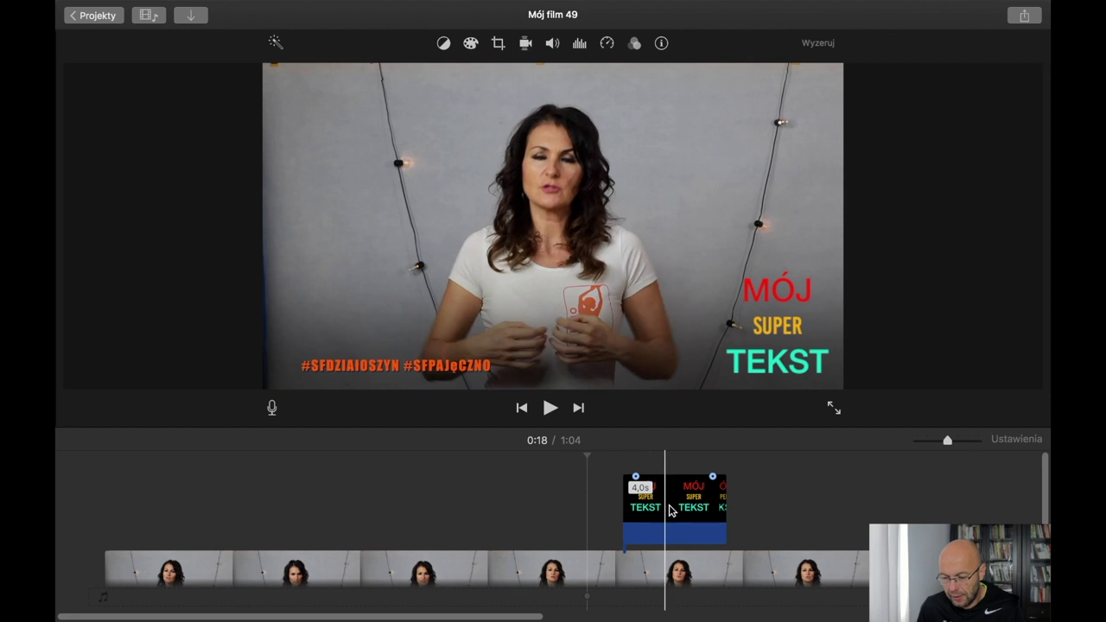
{"action": "left_click", "coordinate": [431, 45]}
{"action": "left_click", "coordinate": [432, 45]}
{"action": "left_click", "coordinate": [432, 48]}
{"action": "mouse_move", "coordinate": [745, 304]}
{"action": "left_mouse_down"}
{"action": "mouse_move", "coordinate": [377, 180]}
{"action": "mouse_move", "coordinate": [346, 146]}
{"action": "left_mouse_up"}
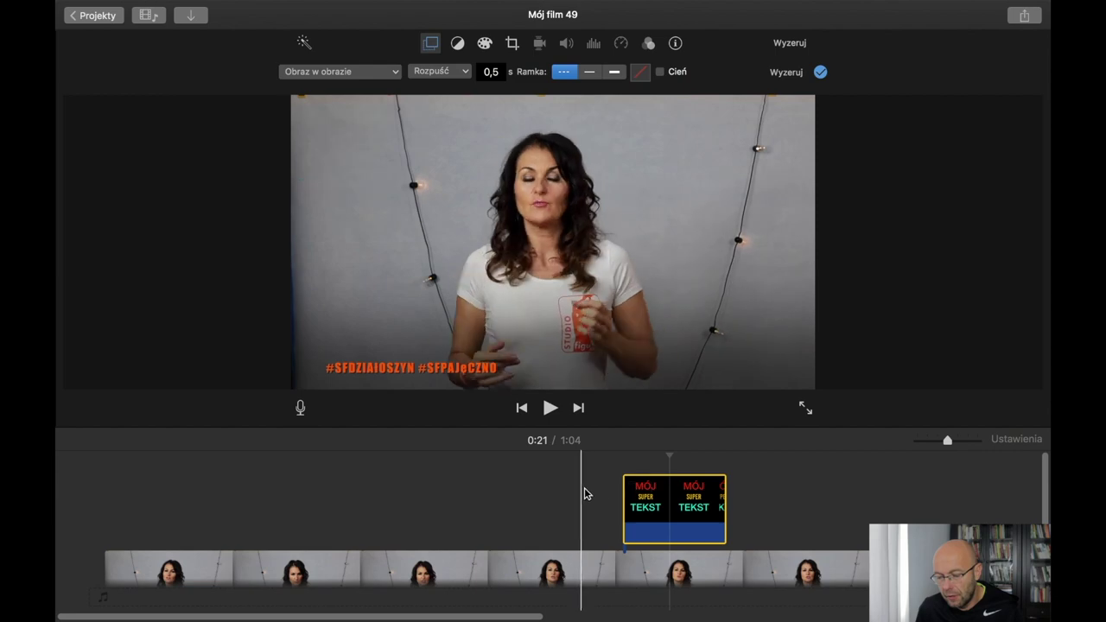
{"action": "left_click", "coordinate": [666, 512]}
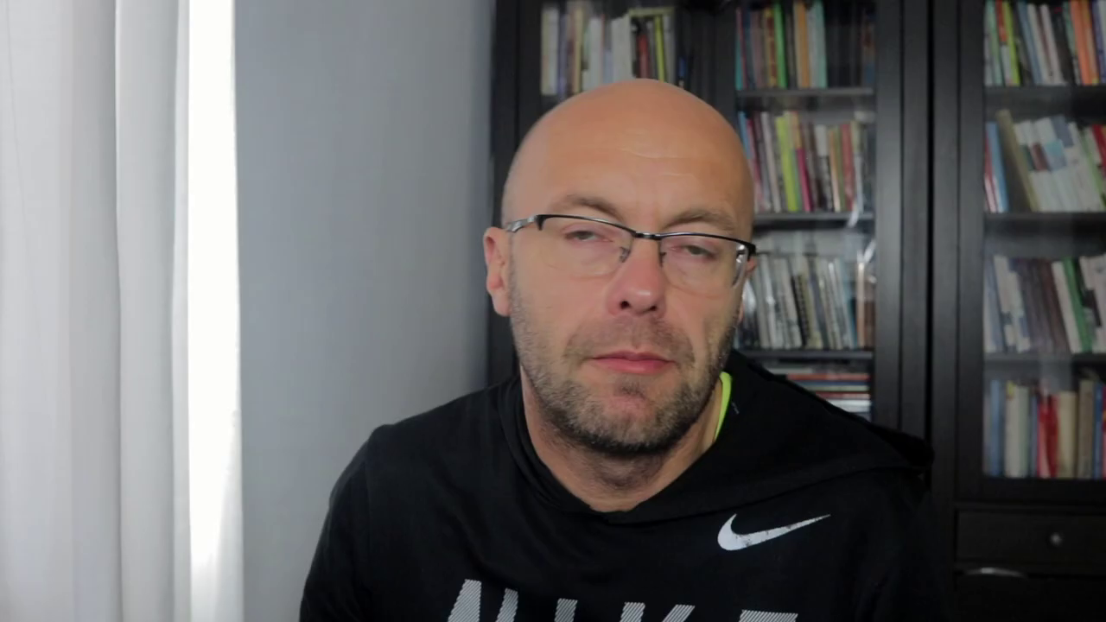